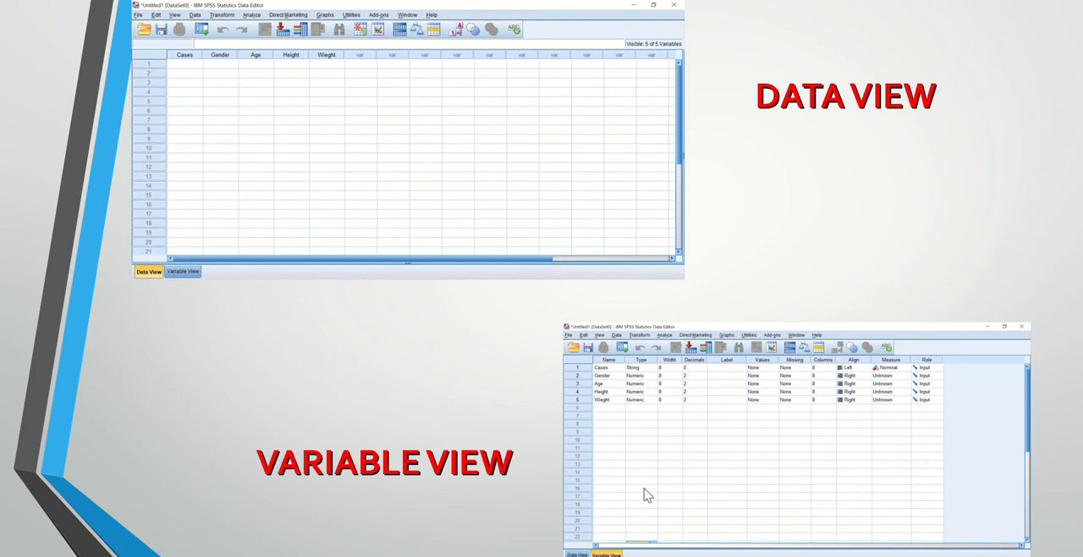
Leave the slide show and switch to the empty IBM SPSS Statistics Data Editor, dismissing its startup dialog.
key("Escape")
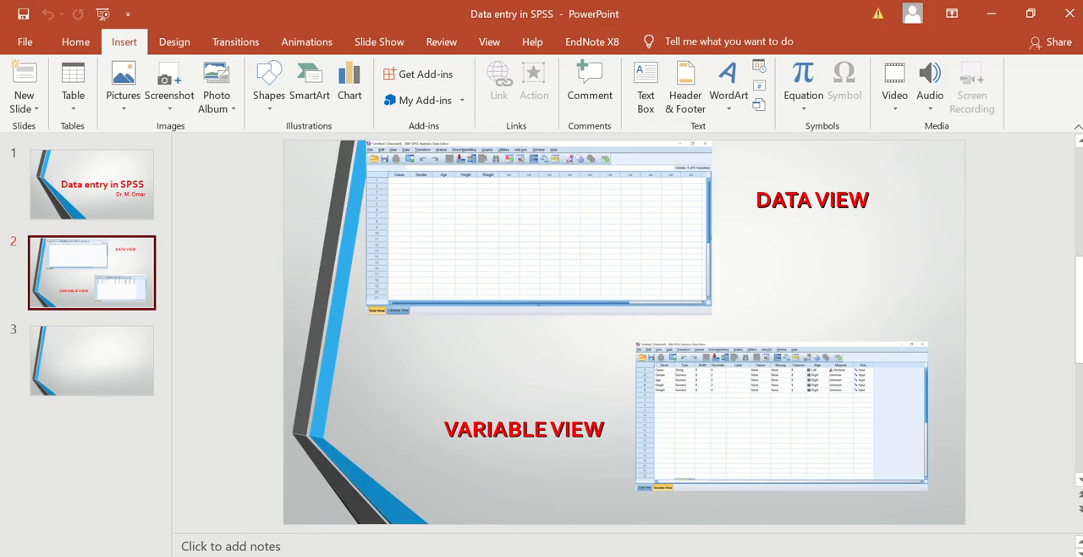
left_click(748, 518)
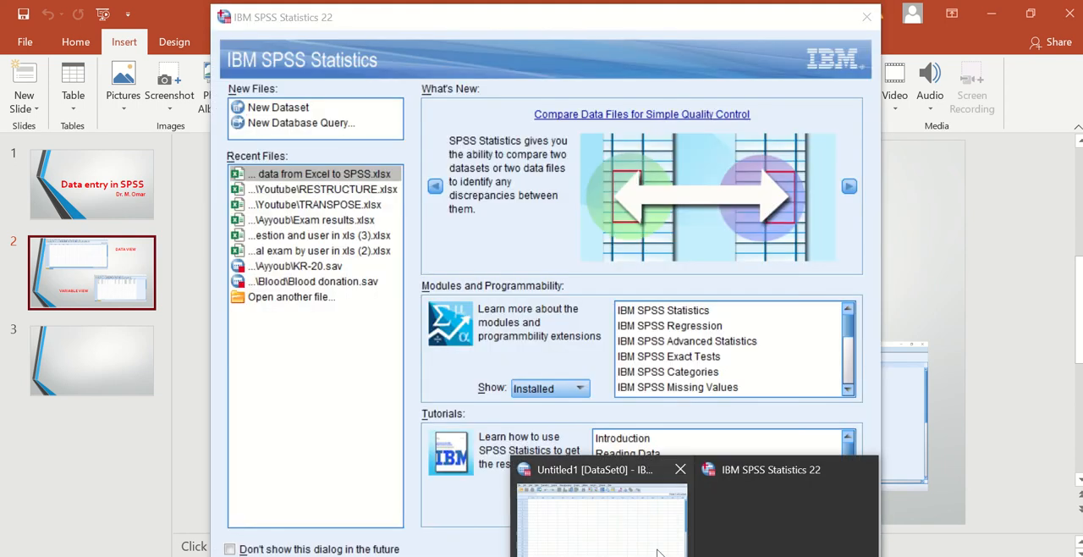
left_click(633, 536)
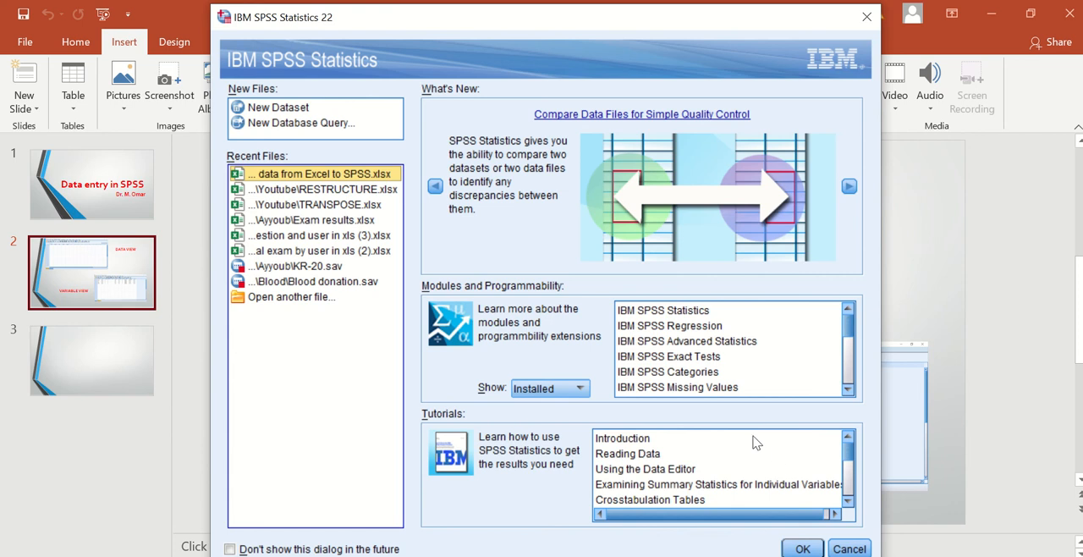
left_click(849, 548)
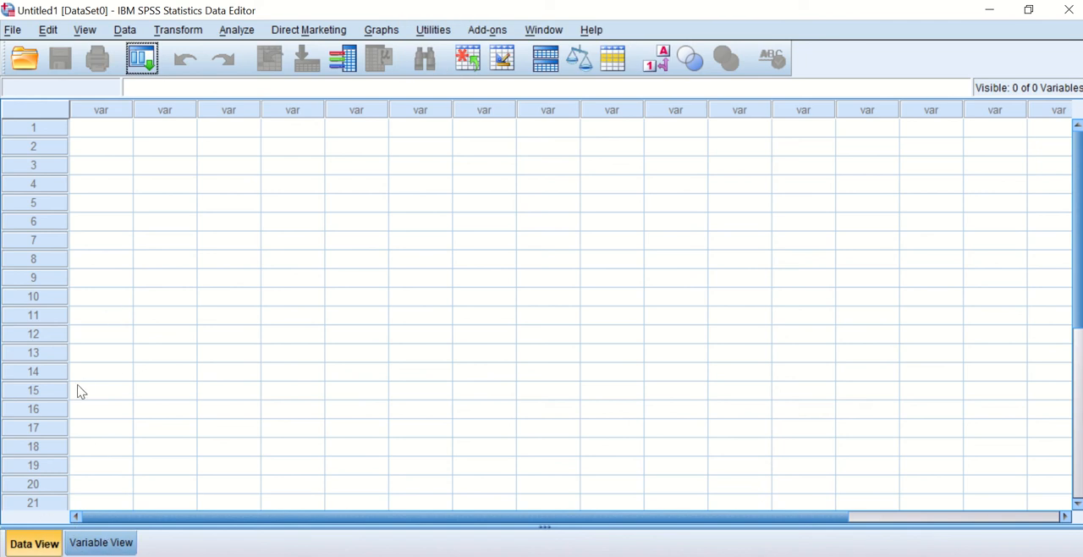
Compare the layouts of Variable View and Data View in the empty dataset.
left_click(100, 543)
left_click(32, 544)
left_click(105, 548)
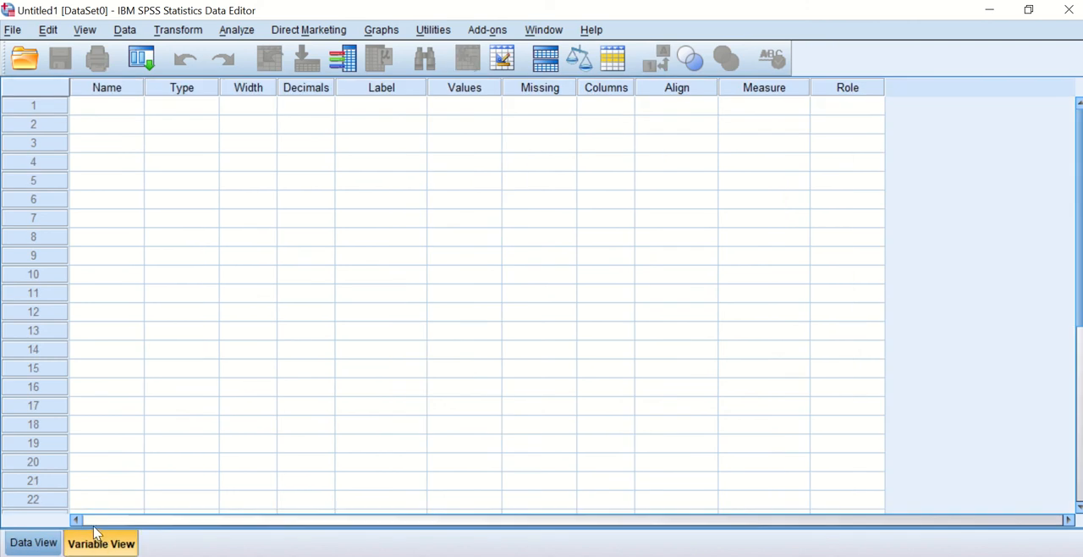
left_click(34, 544)
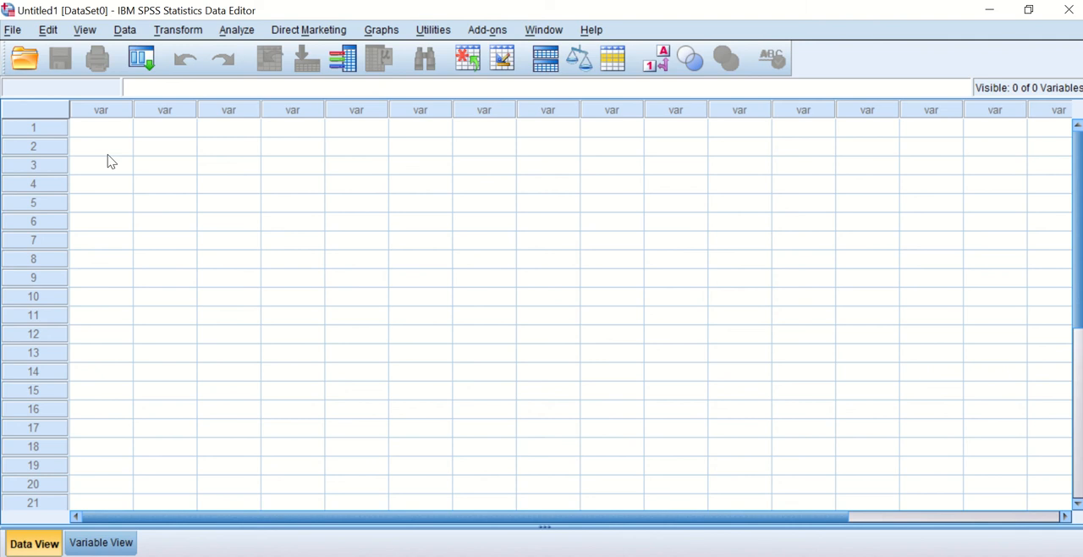
left_click(101, 541)
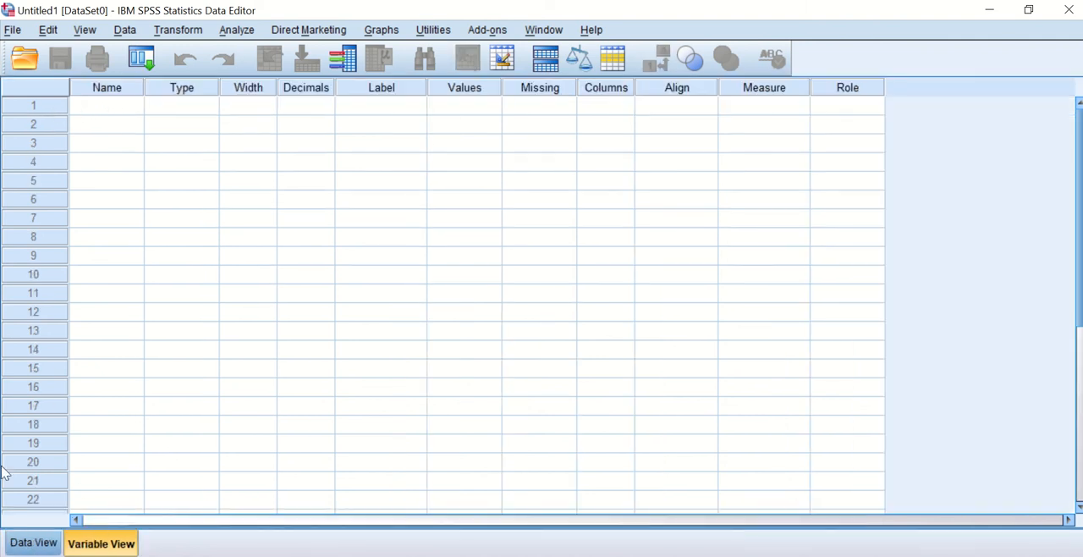
left_click(34, 543)
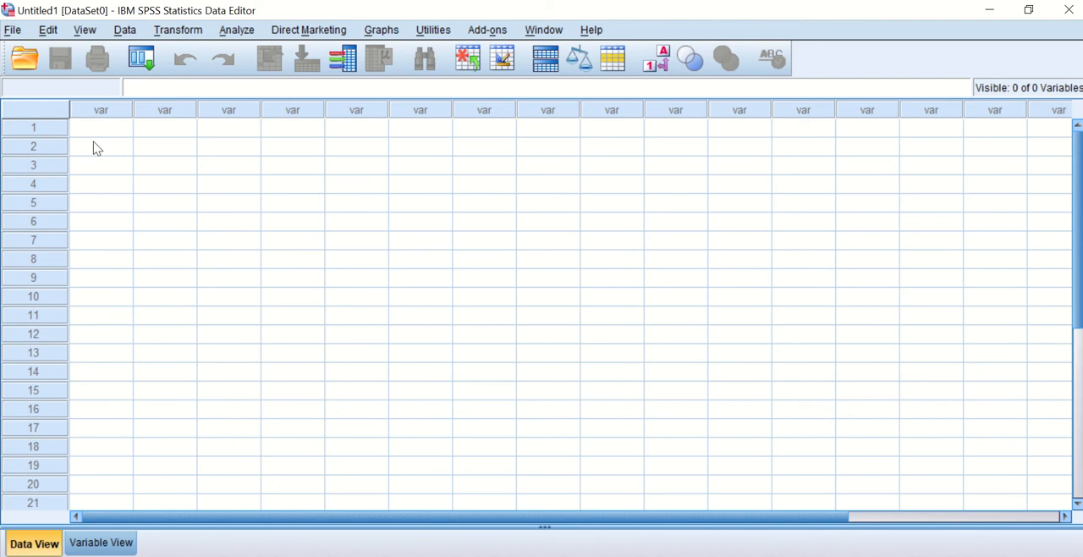
Define a first variable named Cases in Variable View and check its column in Data View.
left_click(87, 544)
left_click(113, 107)
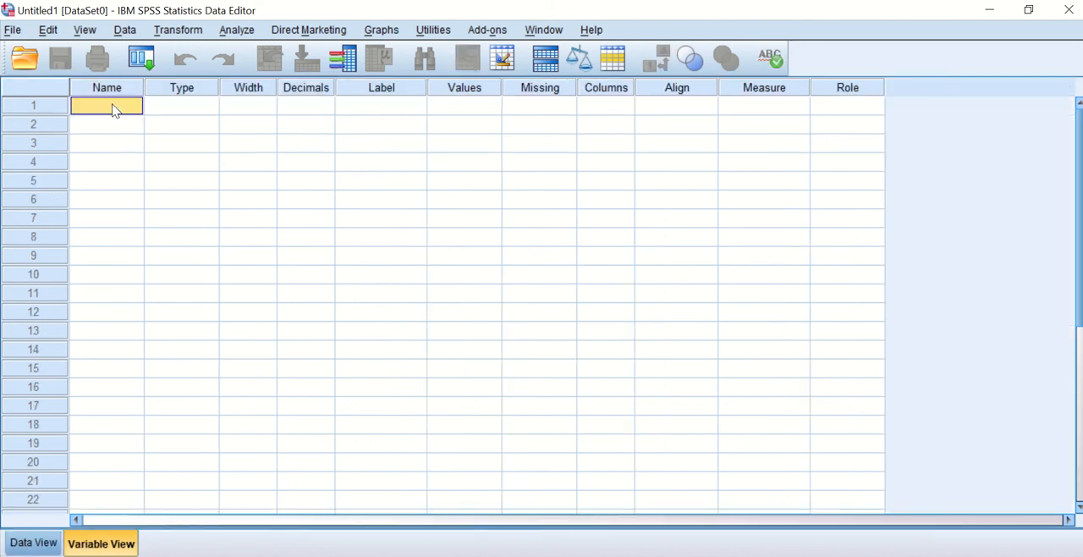
type("Cases")
left_click(34, 543)
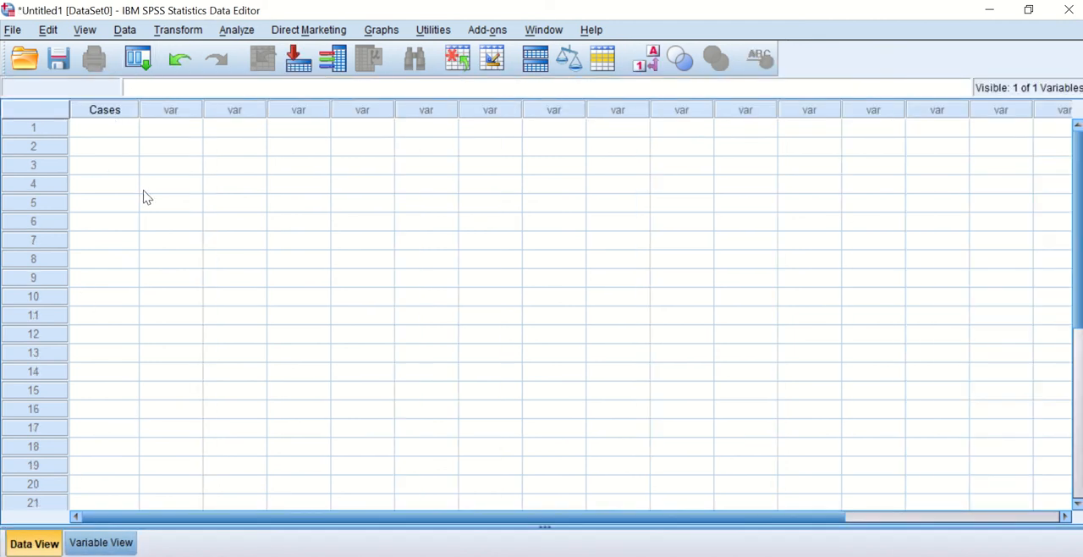
left_click(100, 542)
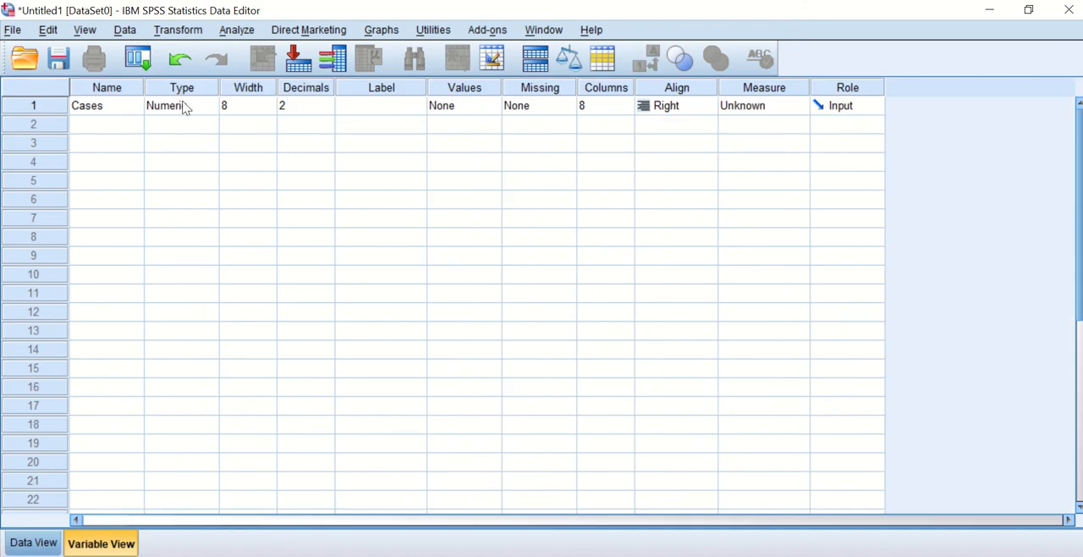
Add a second variable named Variable1 in Variable View and check its column in Data View.
left_click(131, 126)
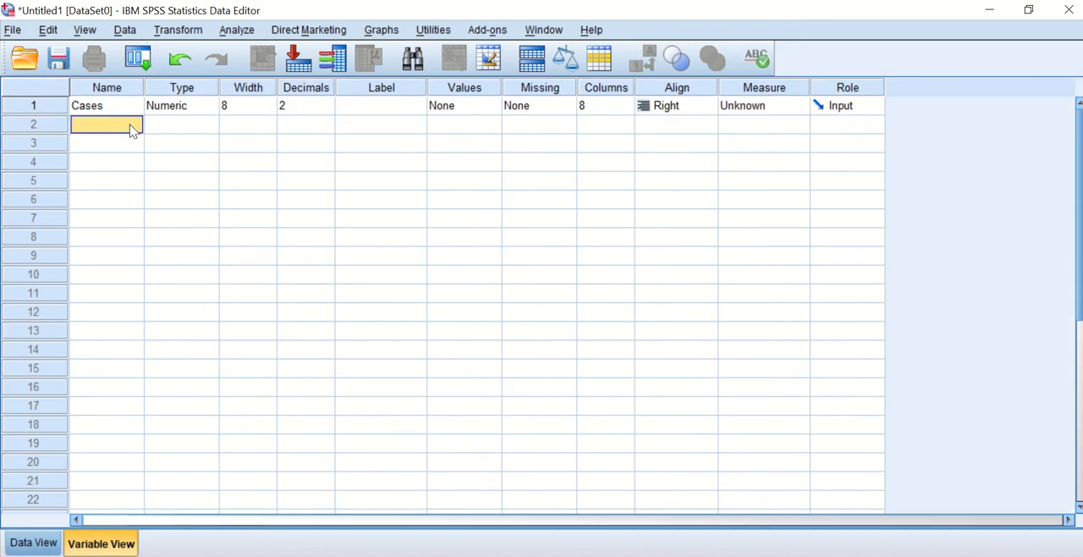
type("Variable1")
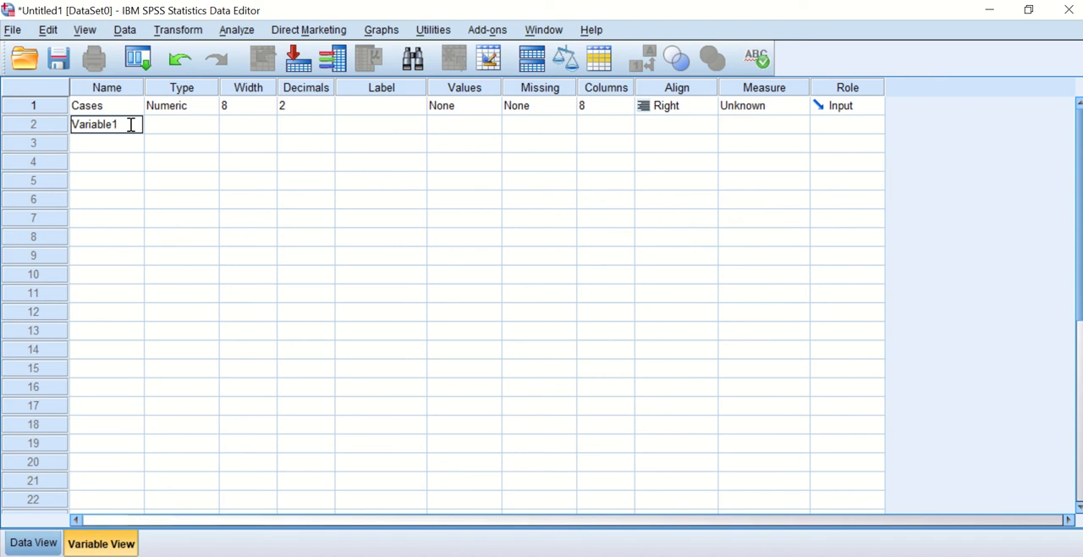
left_click(118, 144)
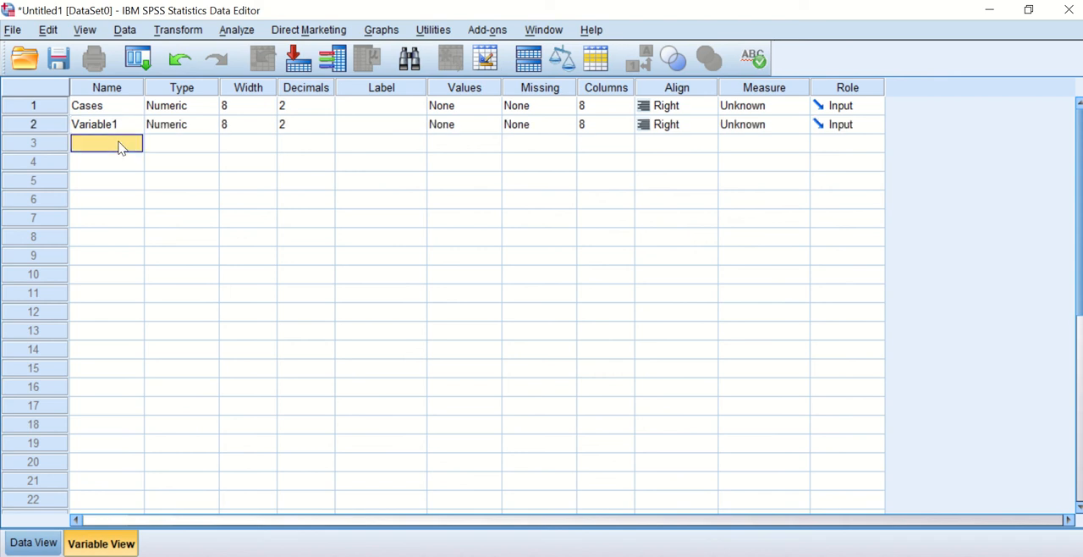
left_click(37, 545)
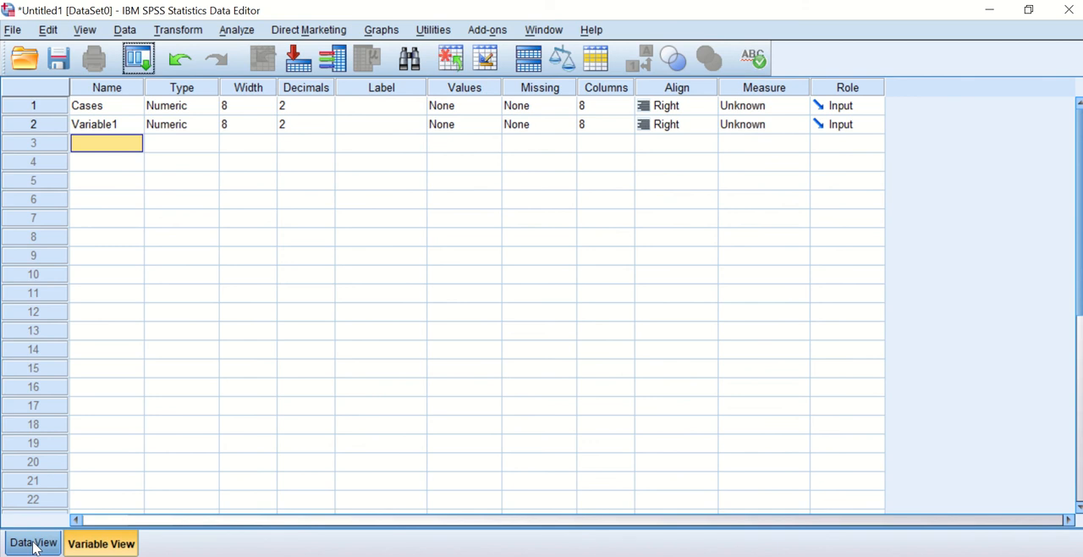
left_click(90, 543)
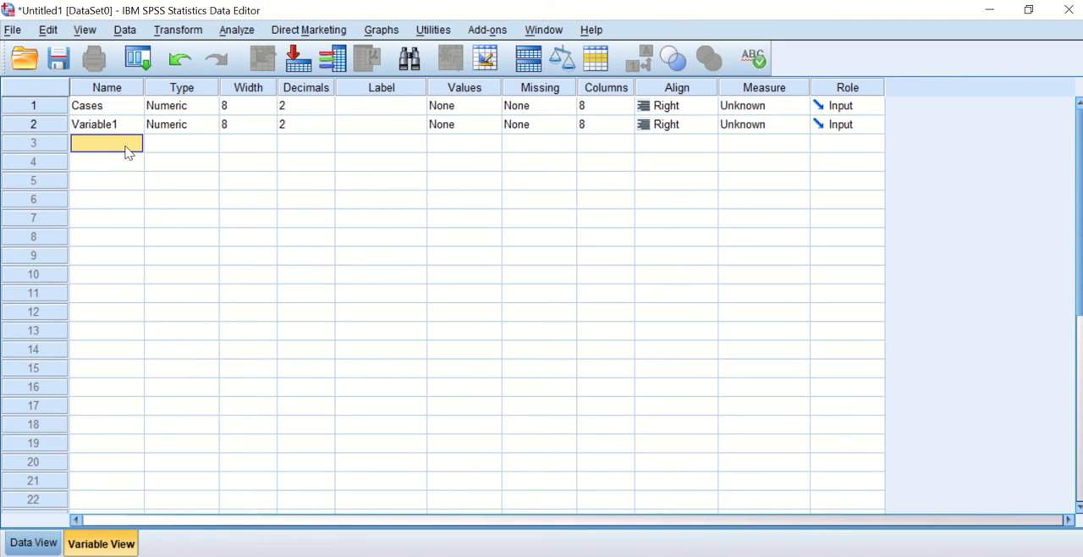
Set the name of the first variable to Name and of the second variable to Age.
left_click(100, 110)
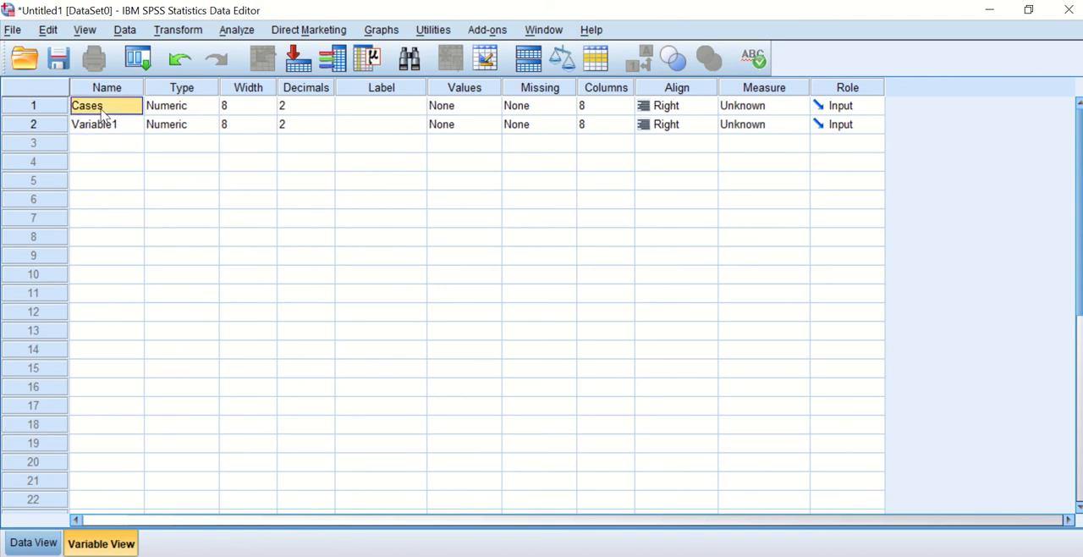
type("Nam")
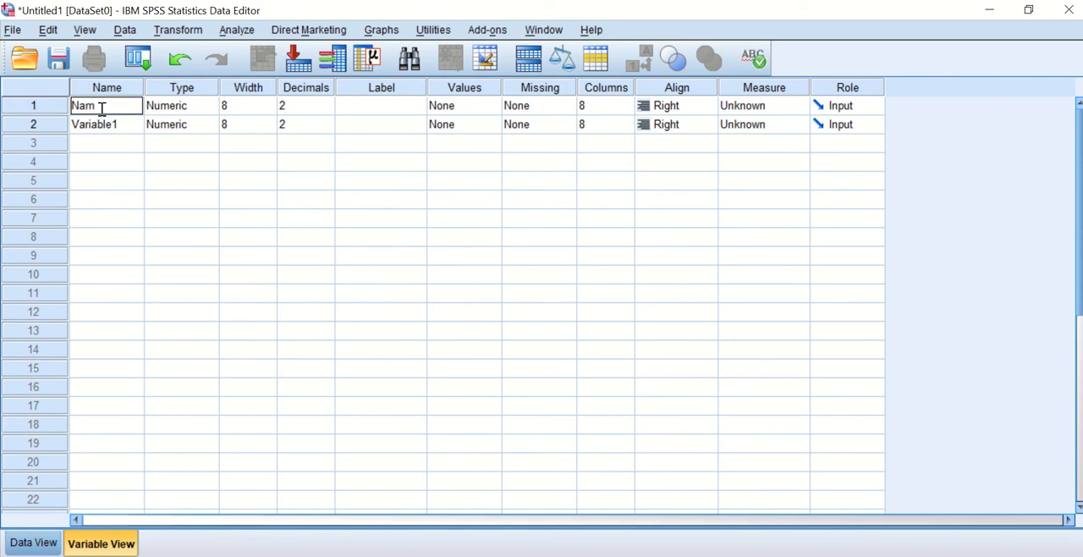
type("e")
left_click(108, 125)
type("A")
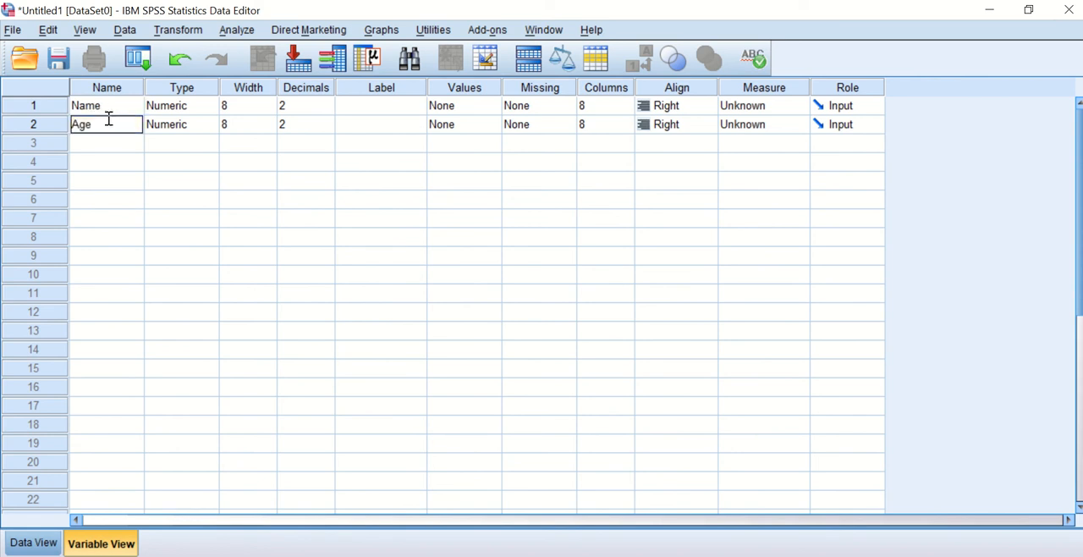
type("ge")
Add a third variable named Height and a fourth variable named Weight.
left_click(106, 145)
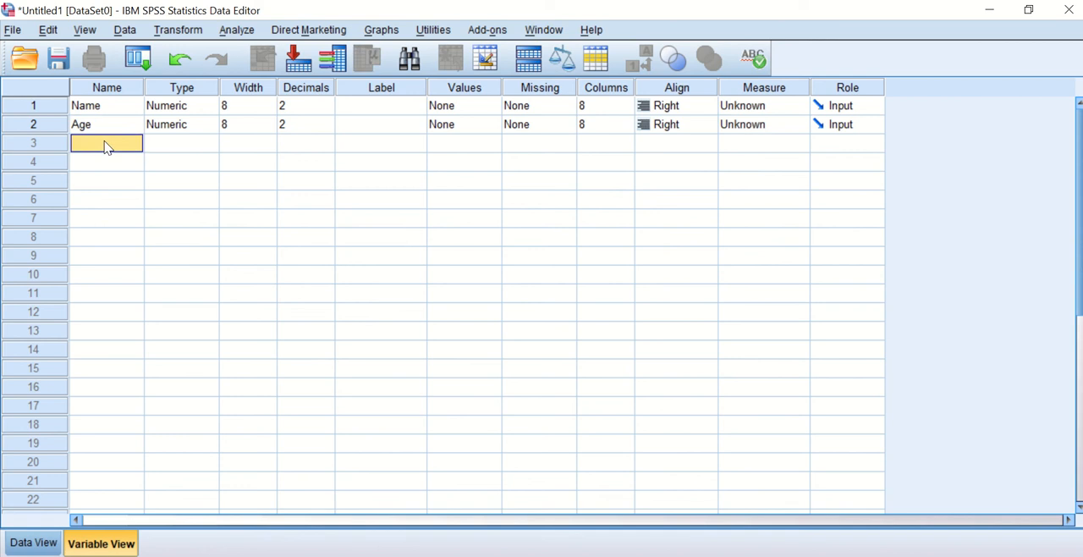
type("Height")
left_click(109, 162)
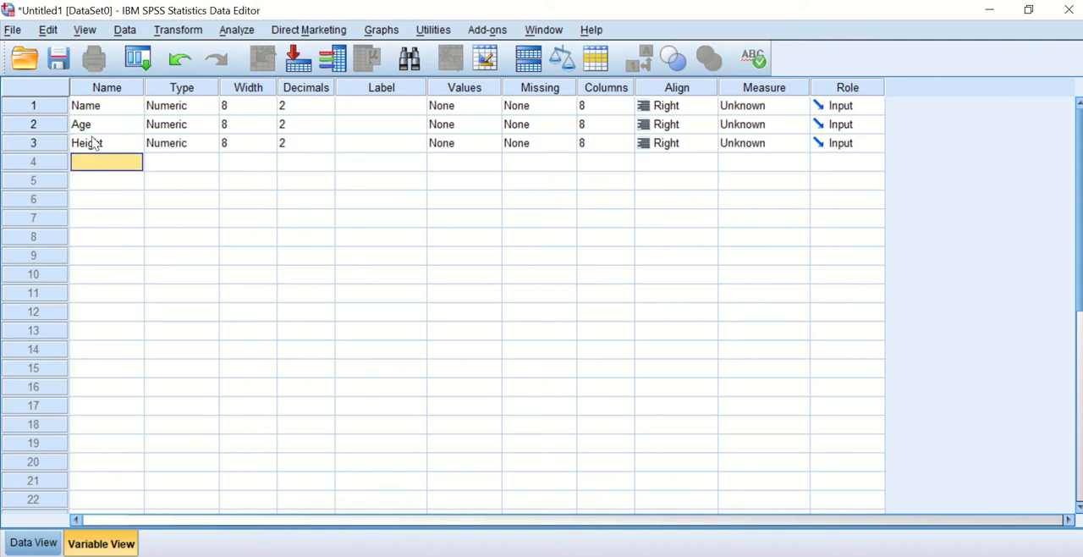
left_click(106, 146)
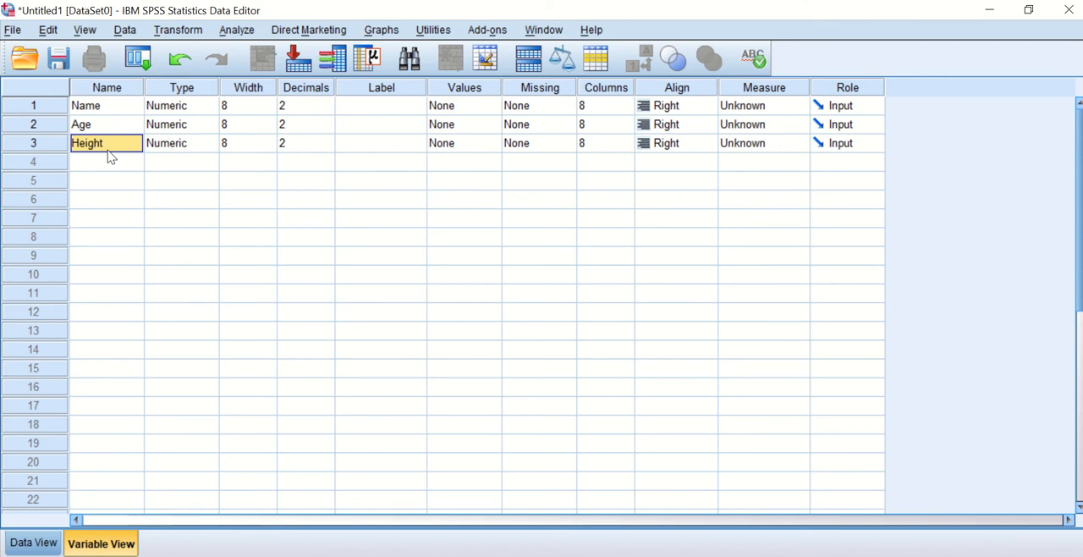
left_click(93, 166)
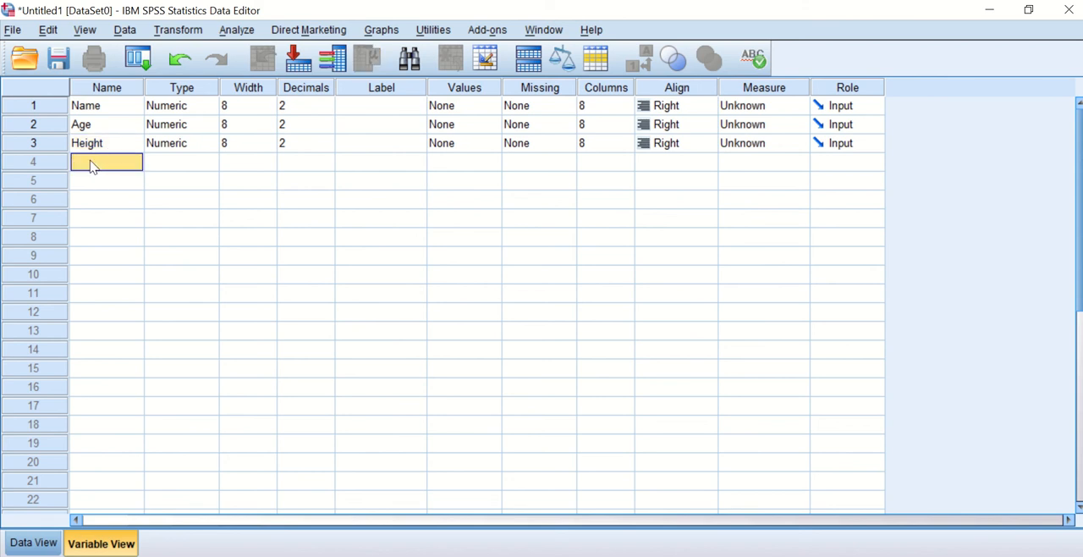
type("Weight")
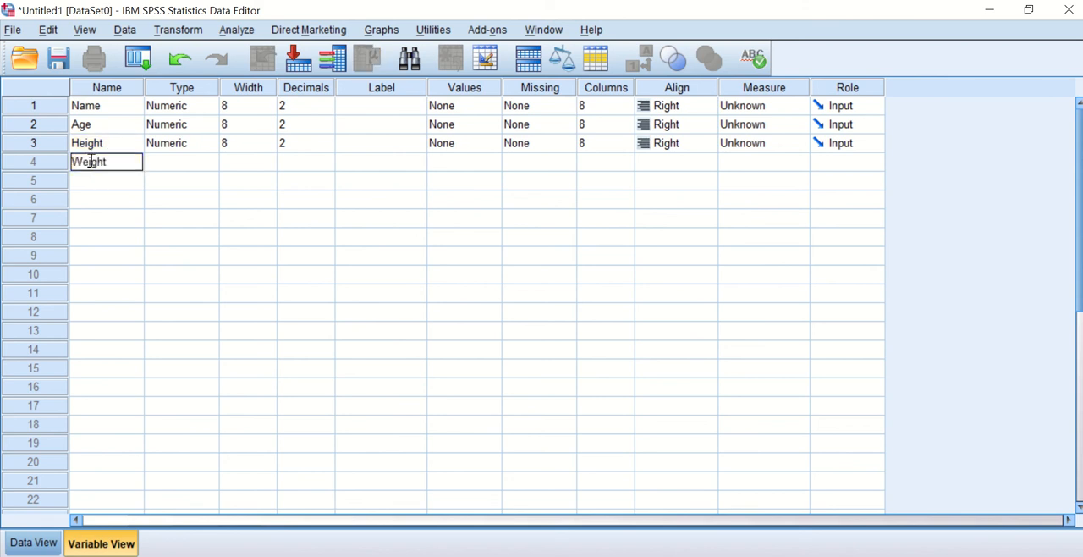
Add a fifth variable named Geneder, check the variable columns in Data View and return to Variable View.
left_click(102, 182)
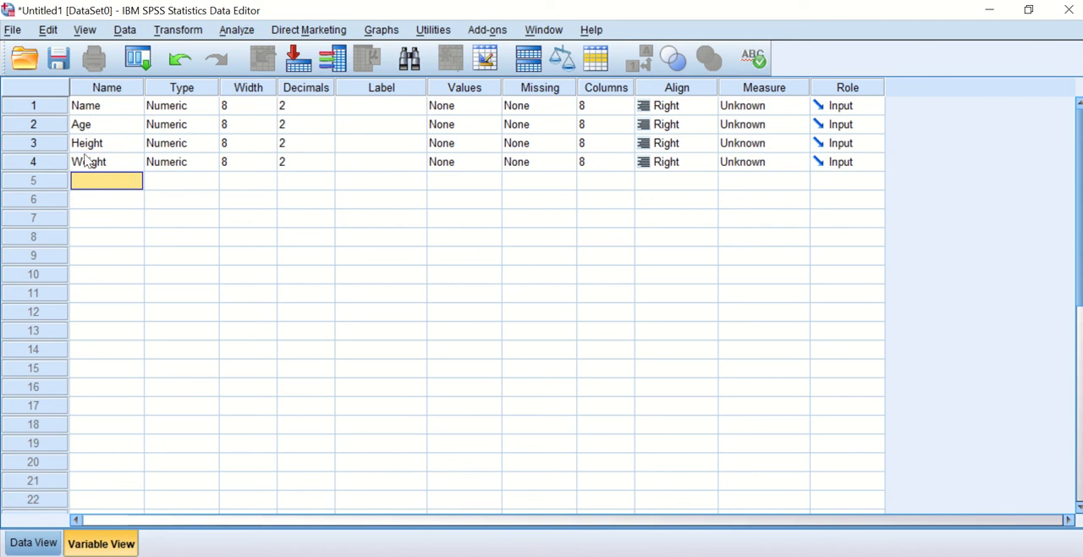
type("S")
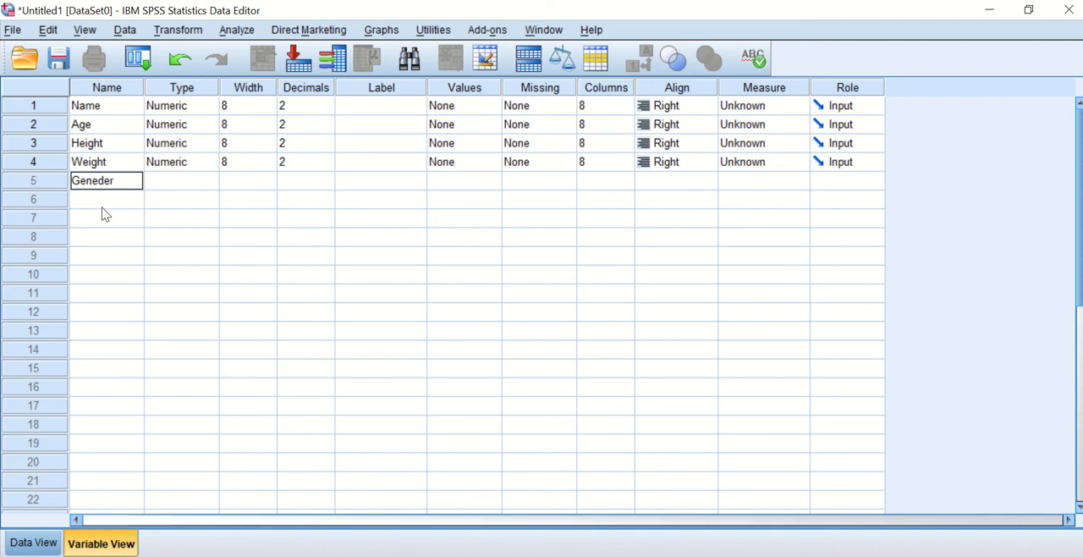
left_click(102, 206)
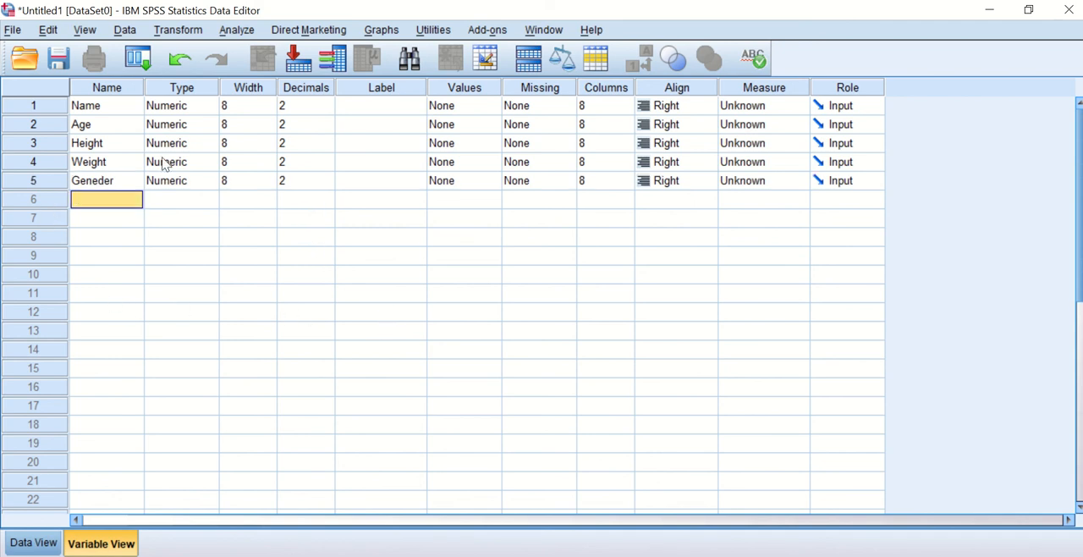
left_click(38, 543)
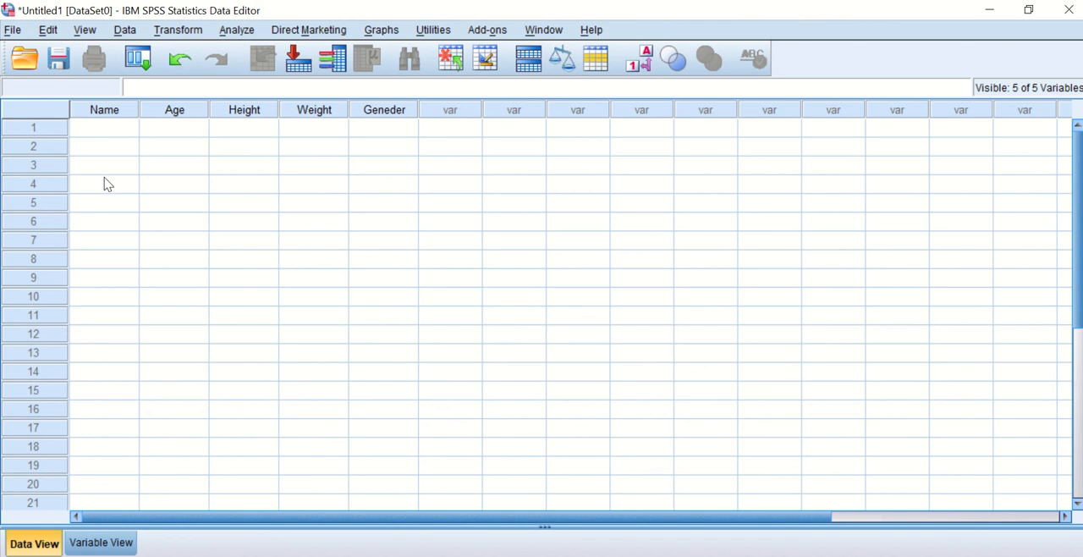
left_click(93, 542)
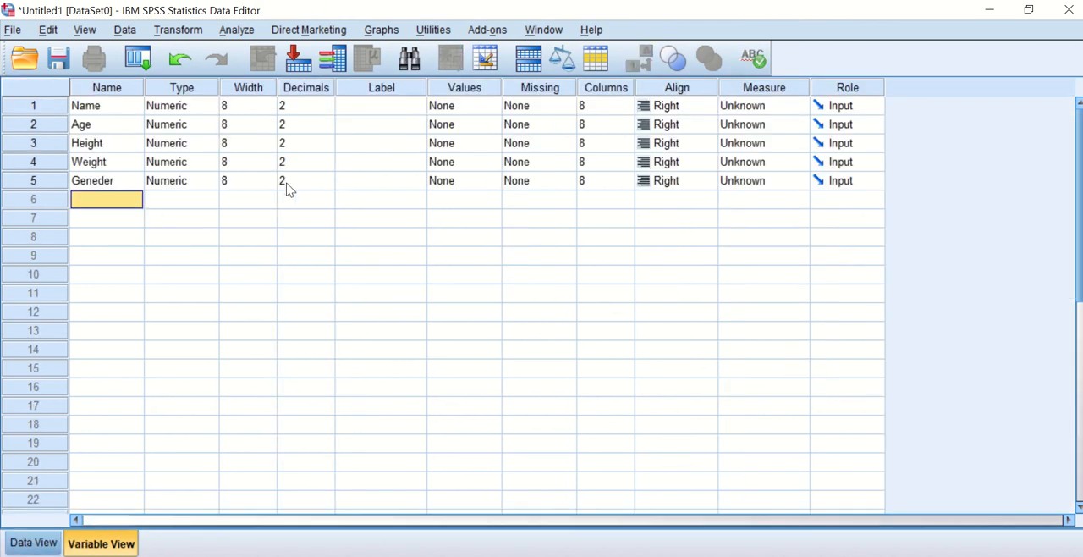
Change the variable type of Name to String with 8 characters.
left_click(115, 114)
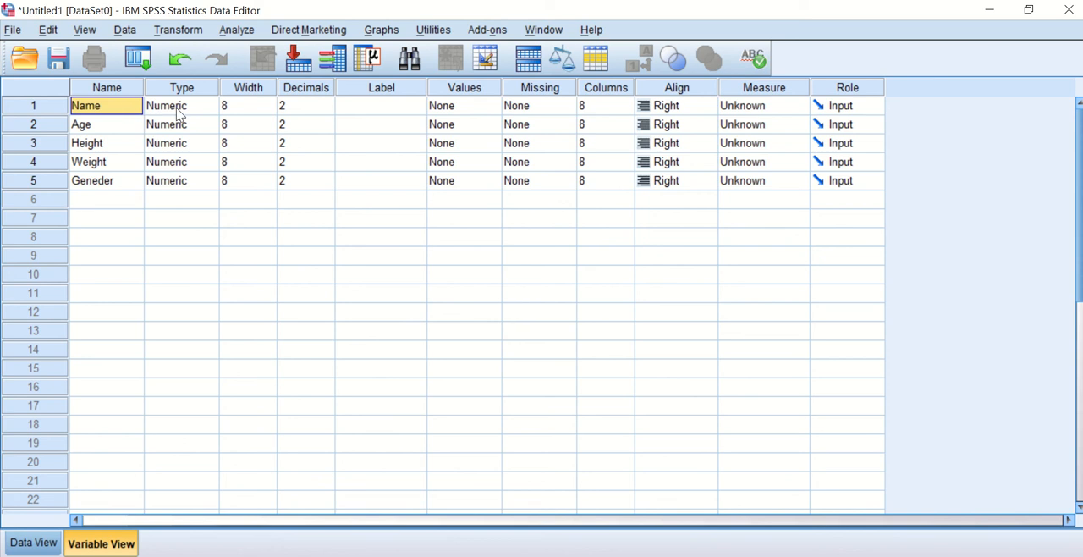
left_click(204, 108)
left_click(207, 106)
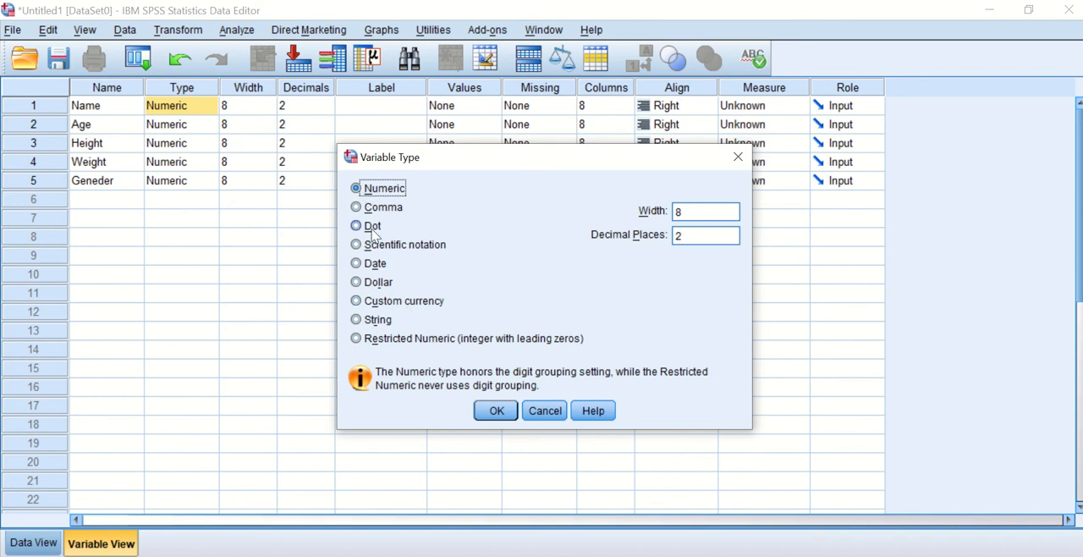
left_click(372, 320)
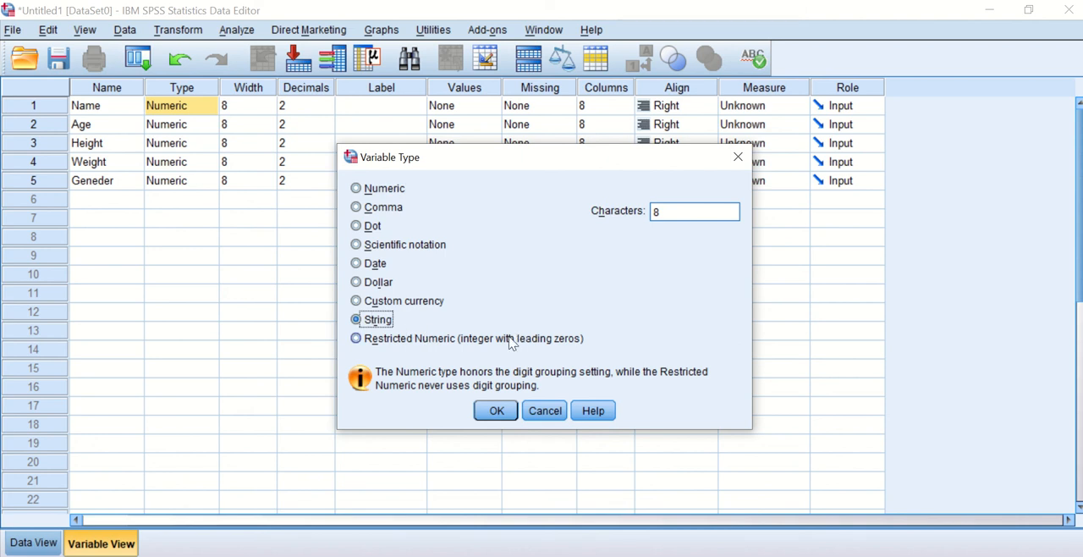
left_click(497, 411)
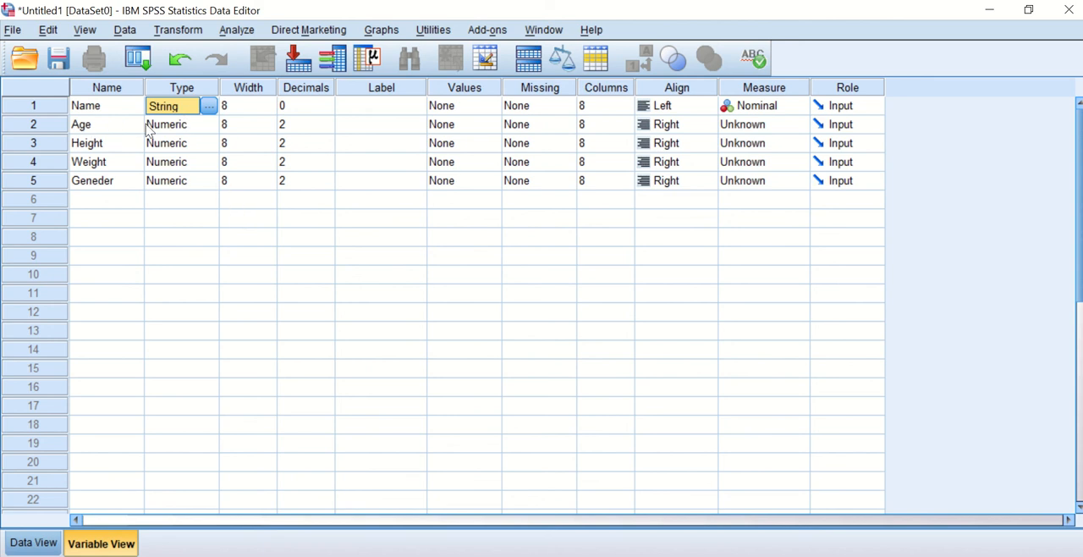
Review the variable type settings of Age, Height and Weight, leaving the Weight type dialog without changes.
left_click(201, 129)
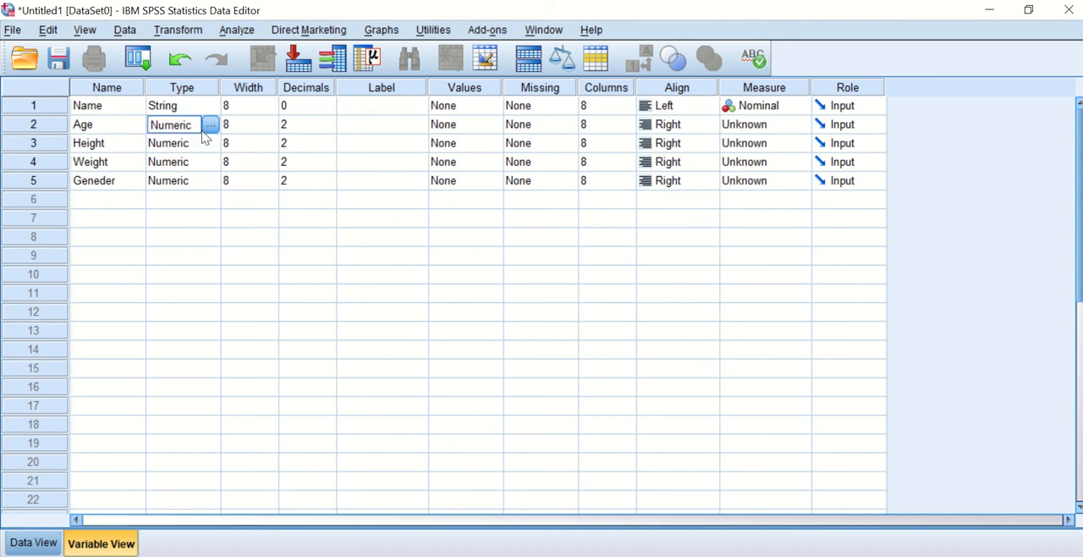
left_click(198, 147)
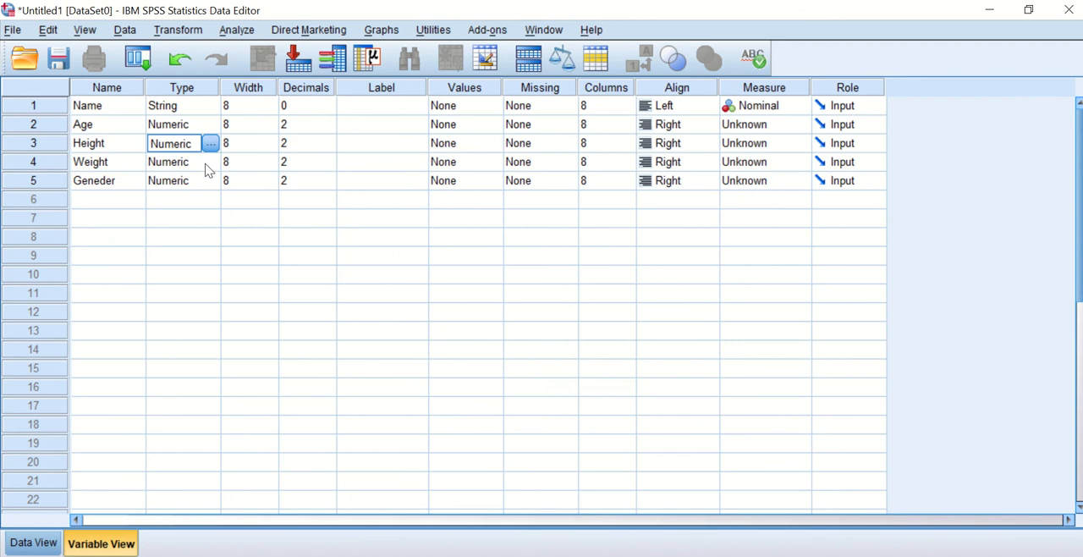
left_click(207, 165)
left_click(209, 161)
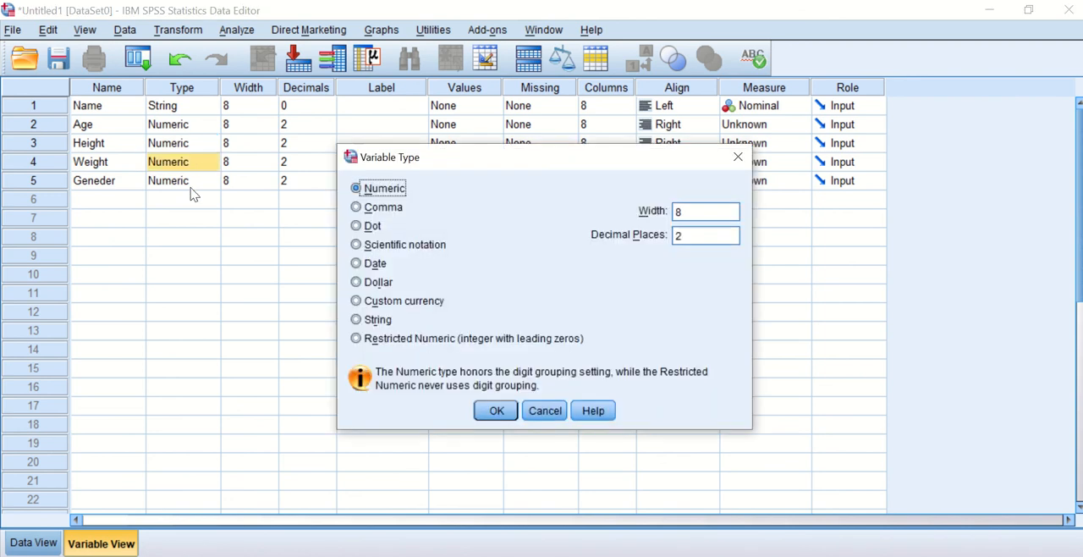
left_click(542, 410)
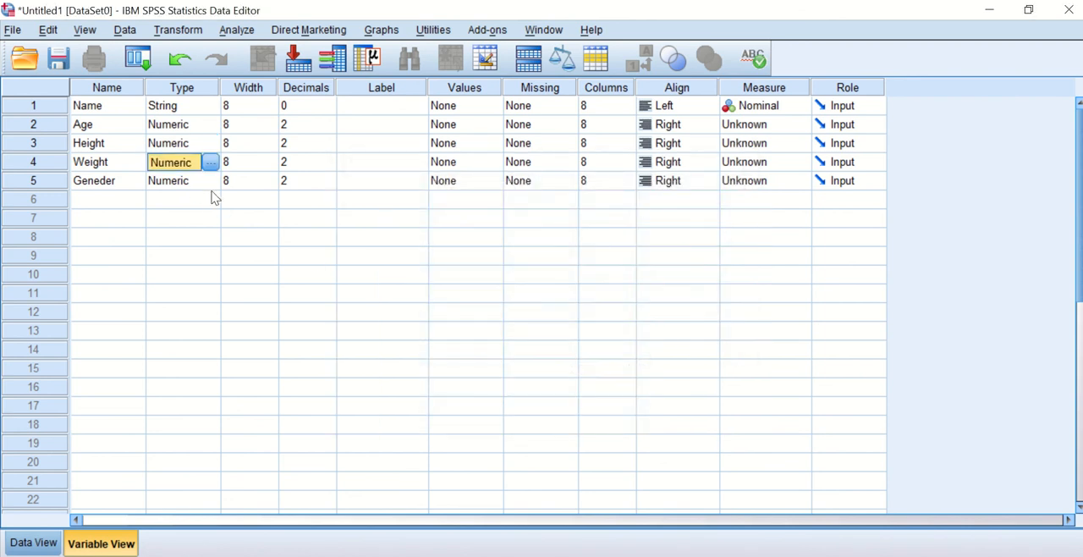
Change the variable type of Geneder to String.
left_click(206, 181)
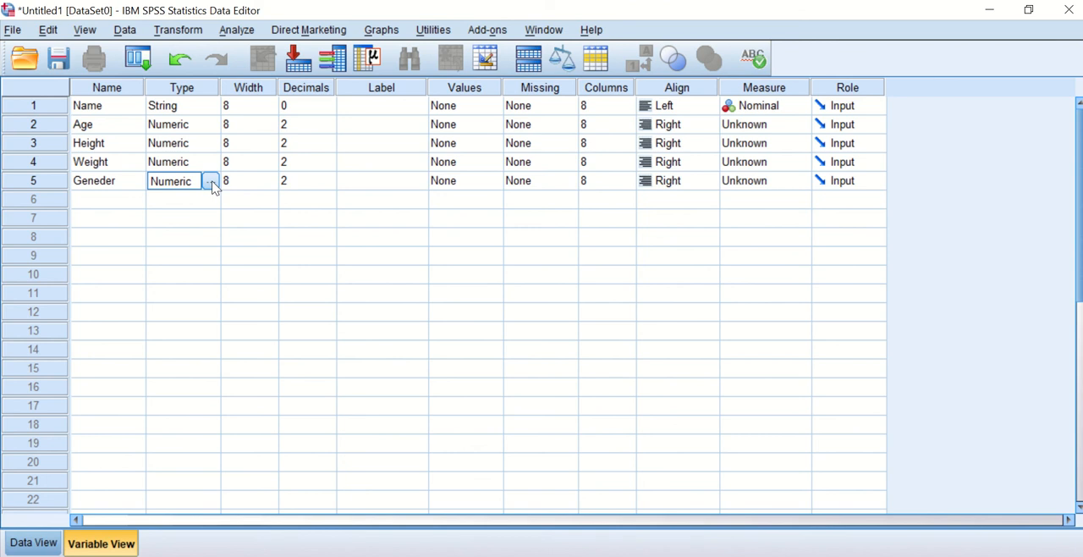
left_click(210, 182)
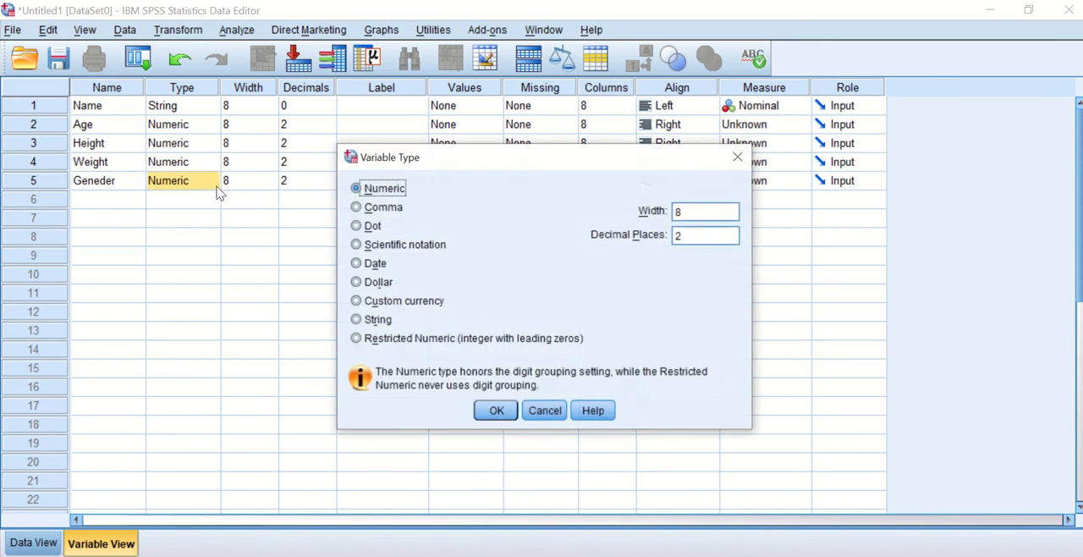
left_click(371, 322)
left_click(496, 415)
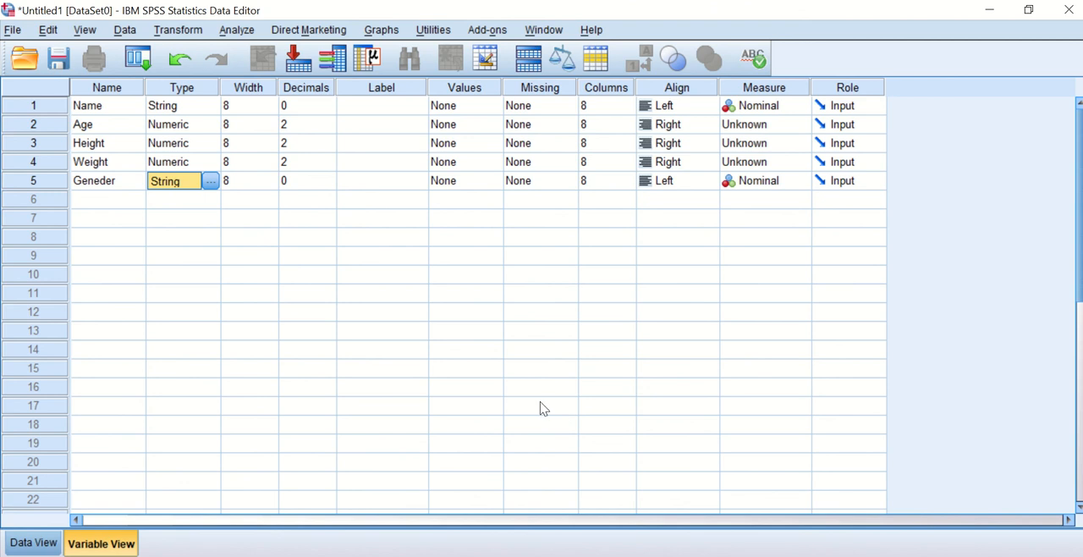
left_click(239, 294)
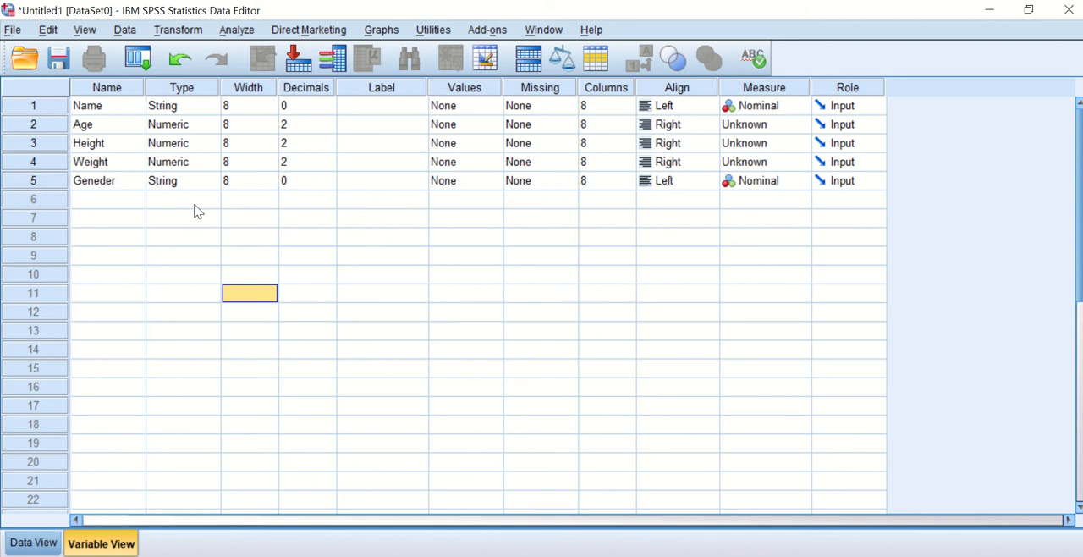
Check the variable columns in Data View, then examine the width, decimals, label, values, missing and columns settings of Name in Variable View.
left_click(14, 545)
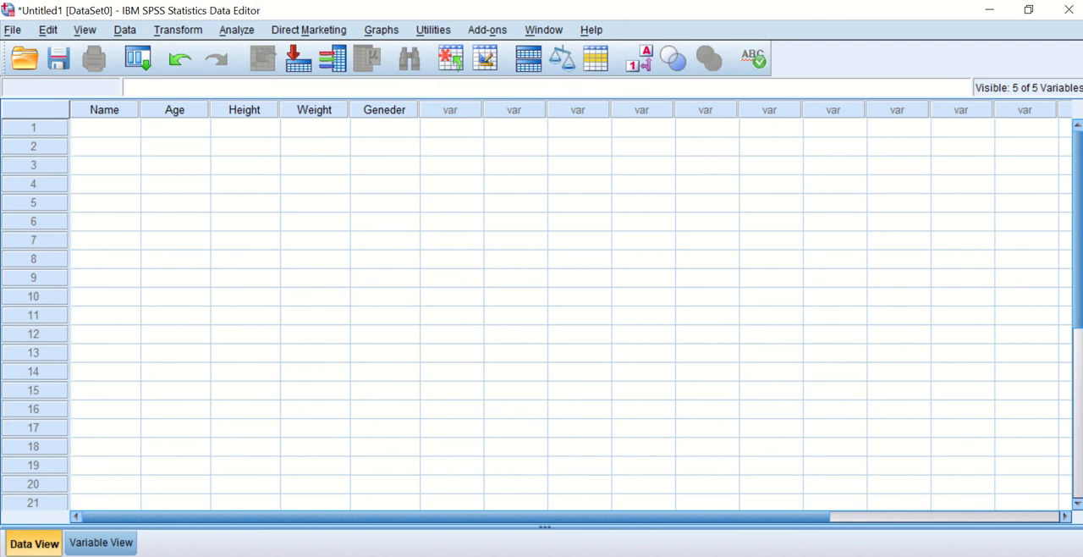
left_click(116, 544)
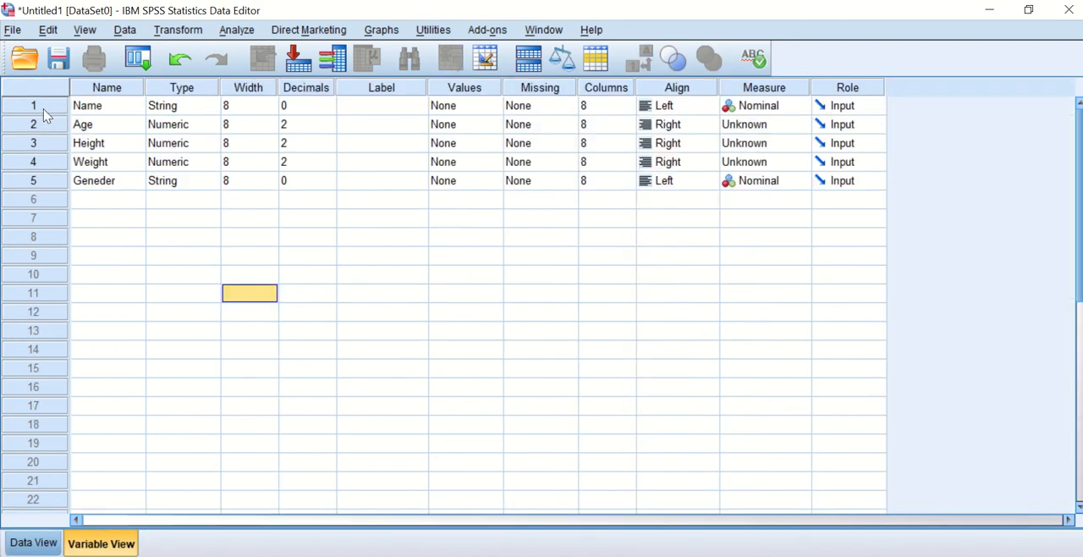
left_click(252, 104)
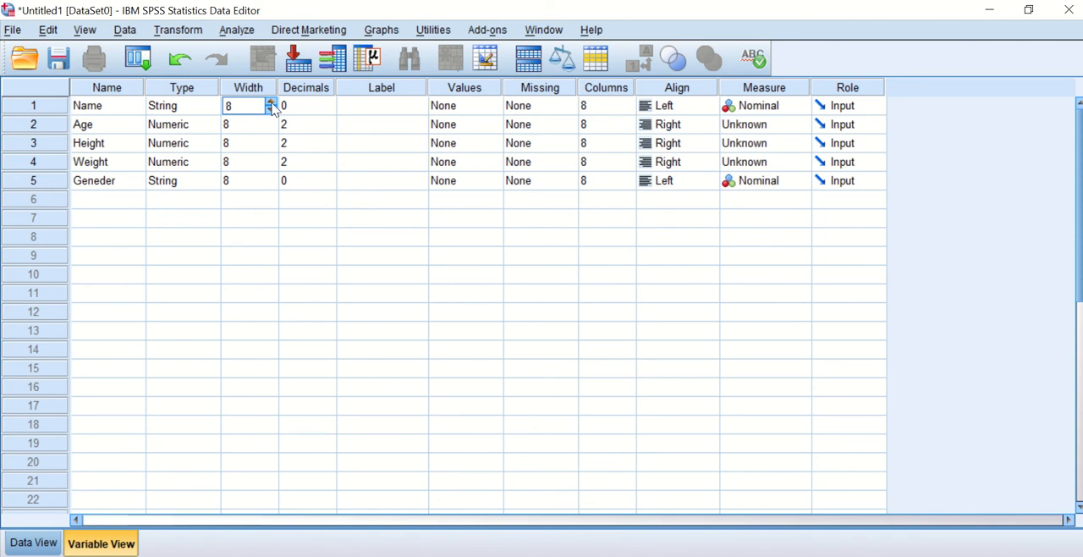
left_click(310, 108)
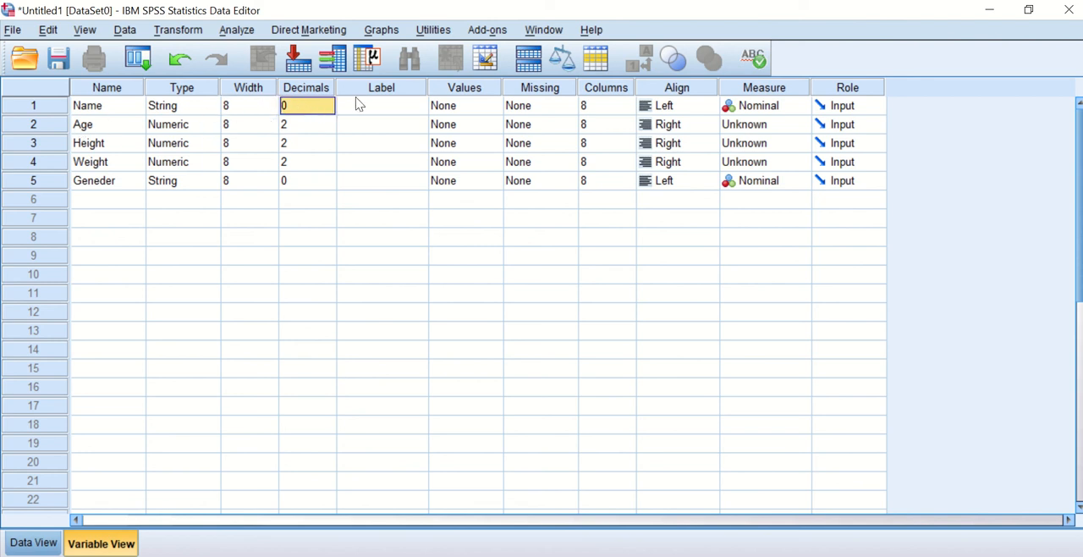
left_click(374, 108)
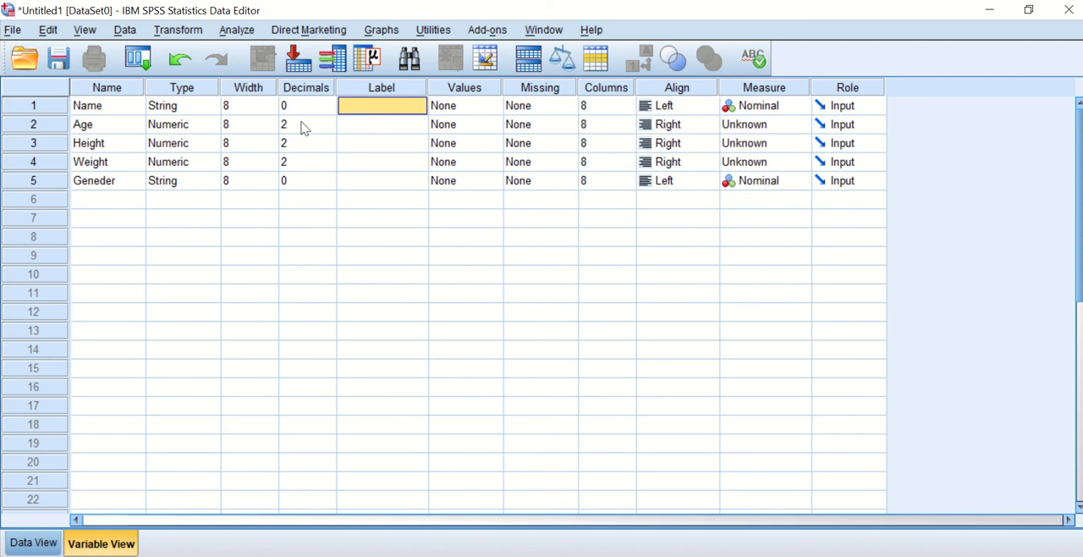
left_click(472, 109)
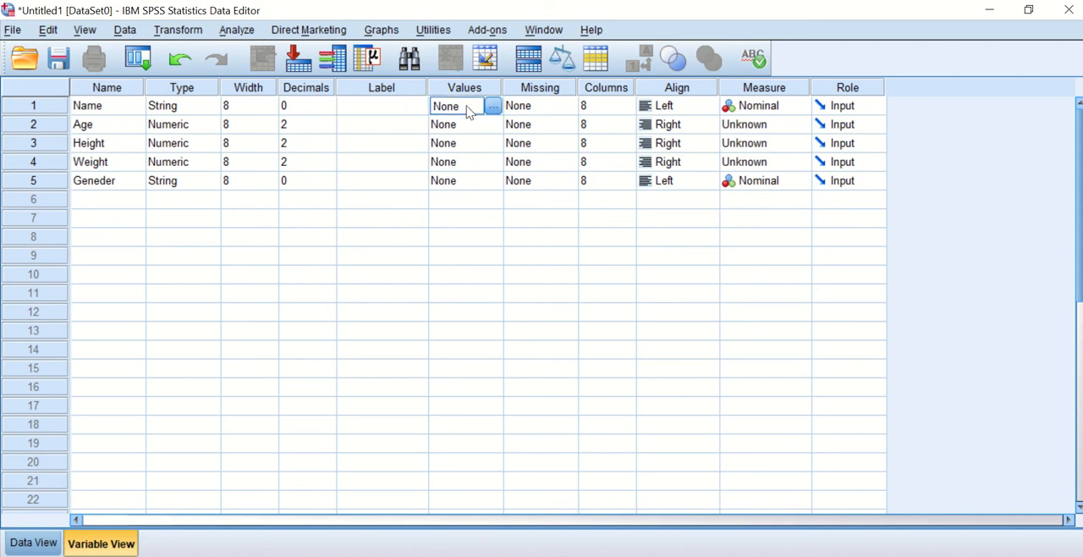
left_click(551, 111)
left_click(603, 106)
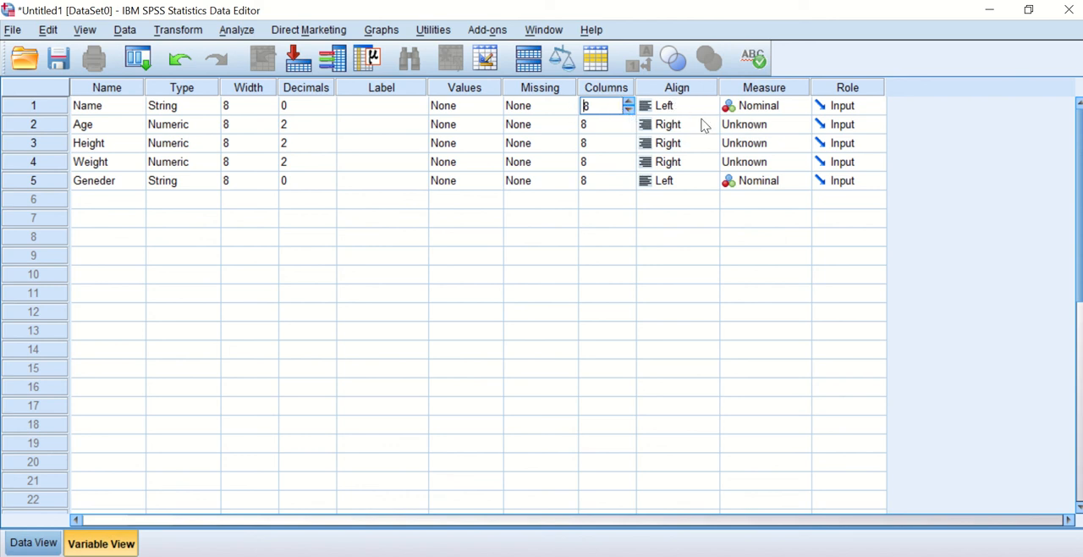
Set the alignment of Name to Center, check Data View and return to Variable View.
left_click(682, 91)
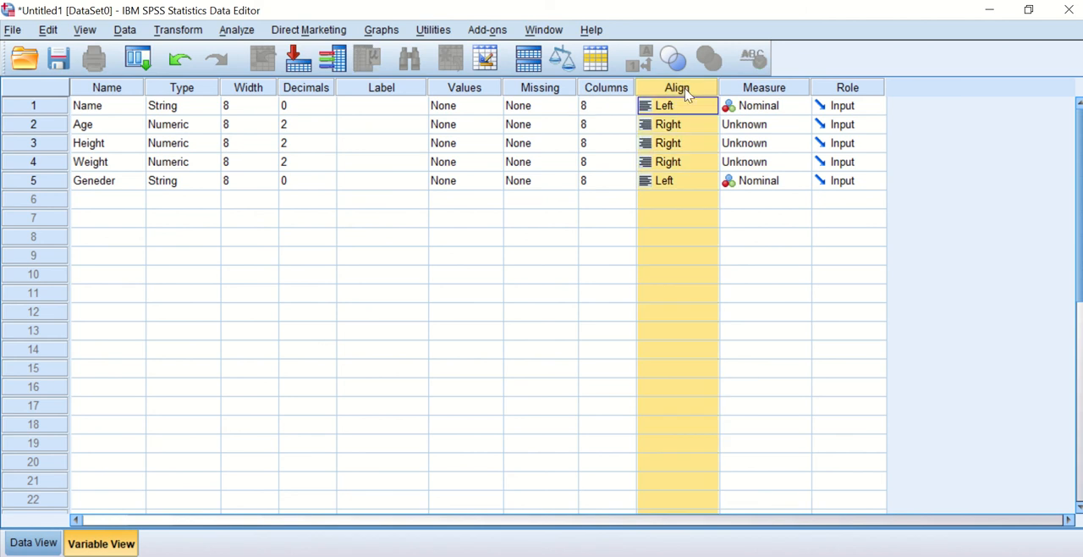
left_click(690, 108)
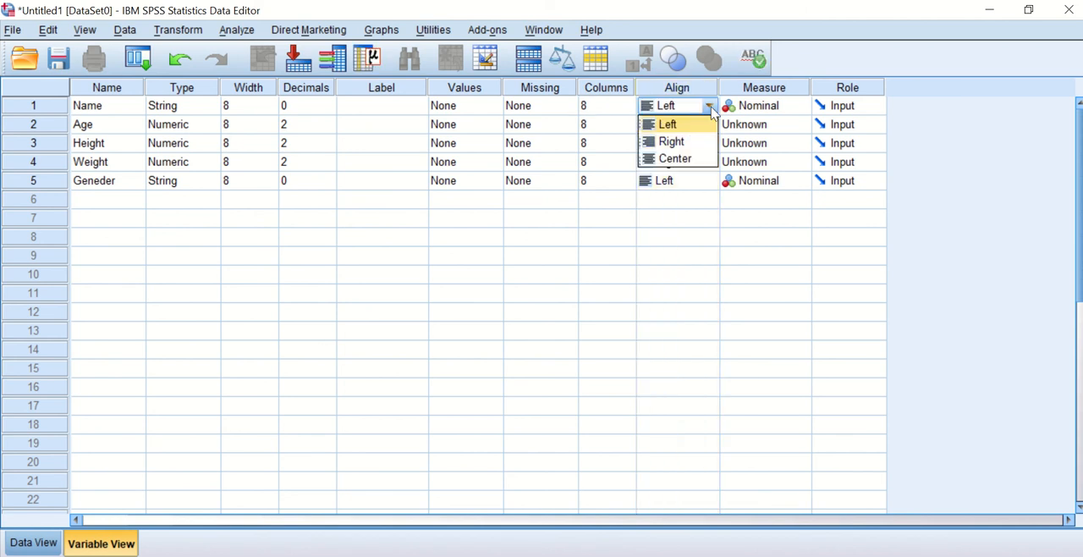
left_click(674, 159)
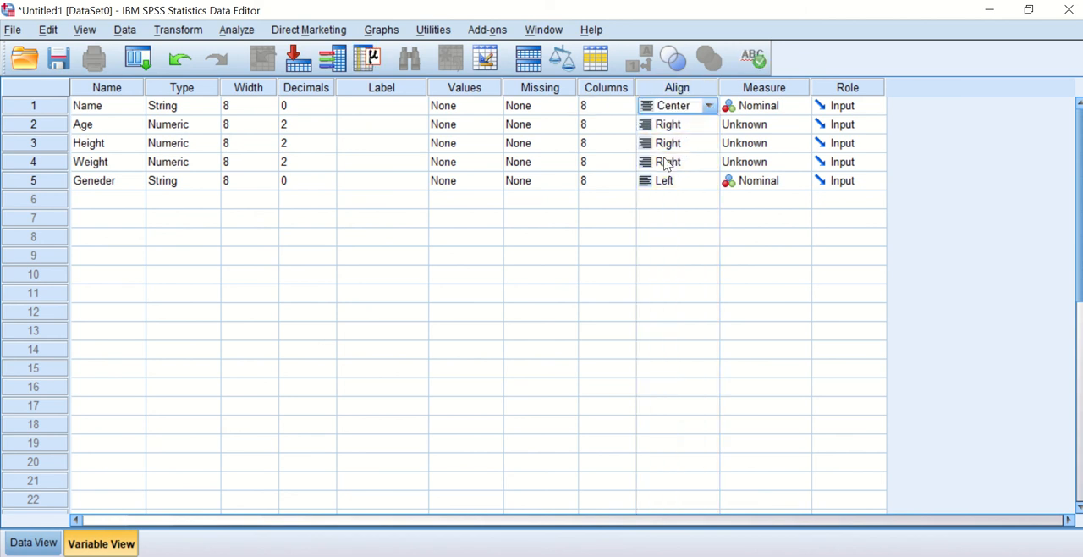
left_click(32, 544)
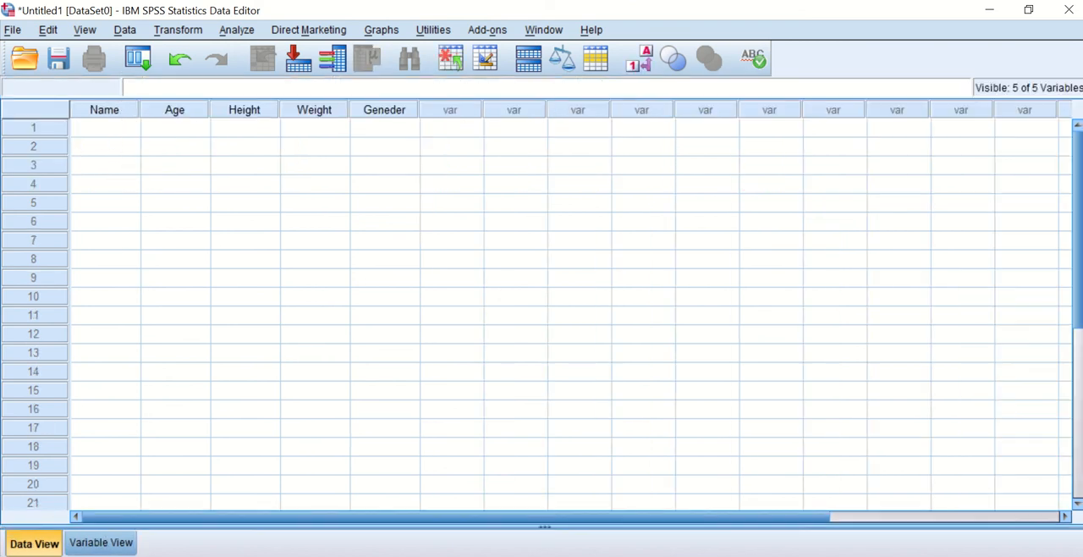
left_click(99, 542)
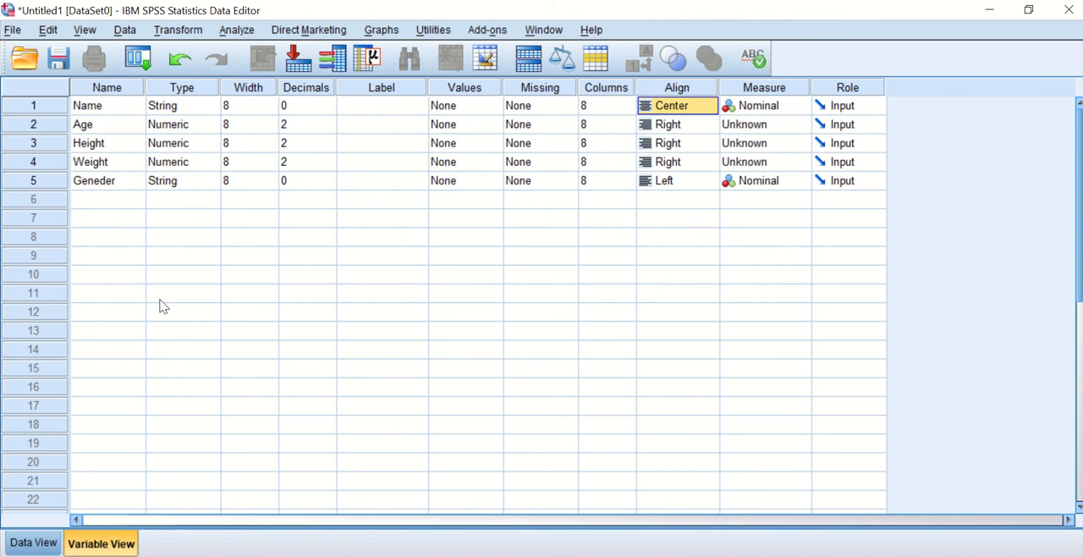
Choose Nominal as the measurement level of Name.
left_click(772, 113)
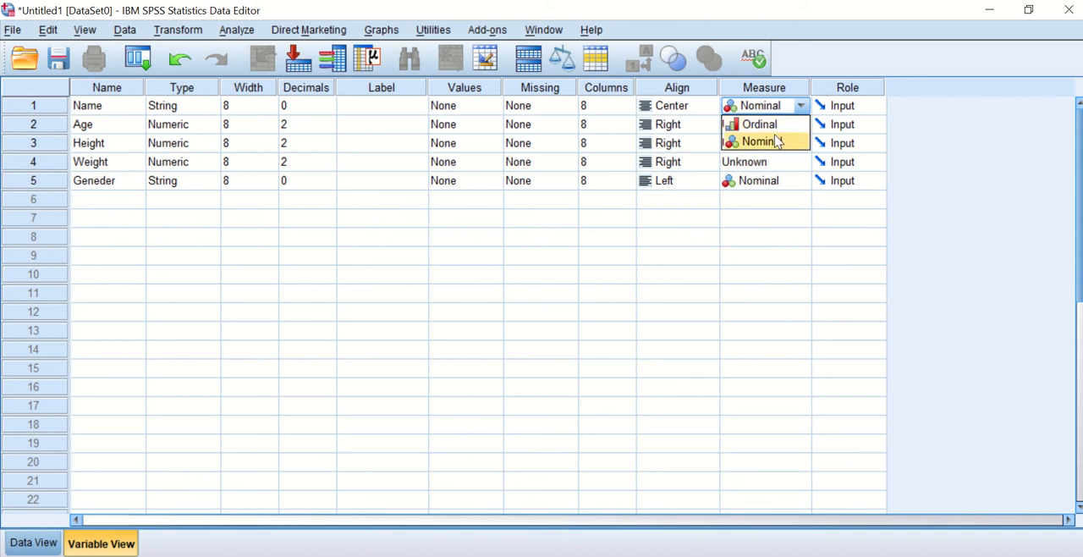
left_click(780, 142)
left_click(127, 298)
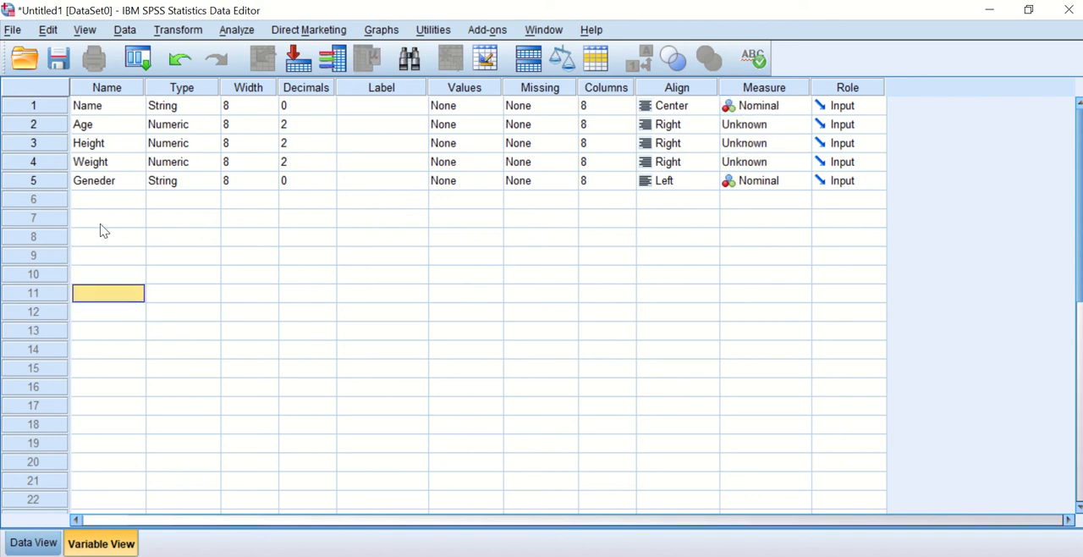
Set the number of decimals to 0 for the Age and Height variables.
left_click(95, 126)
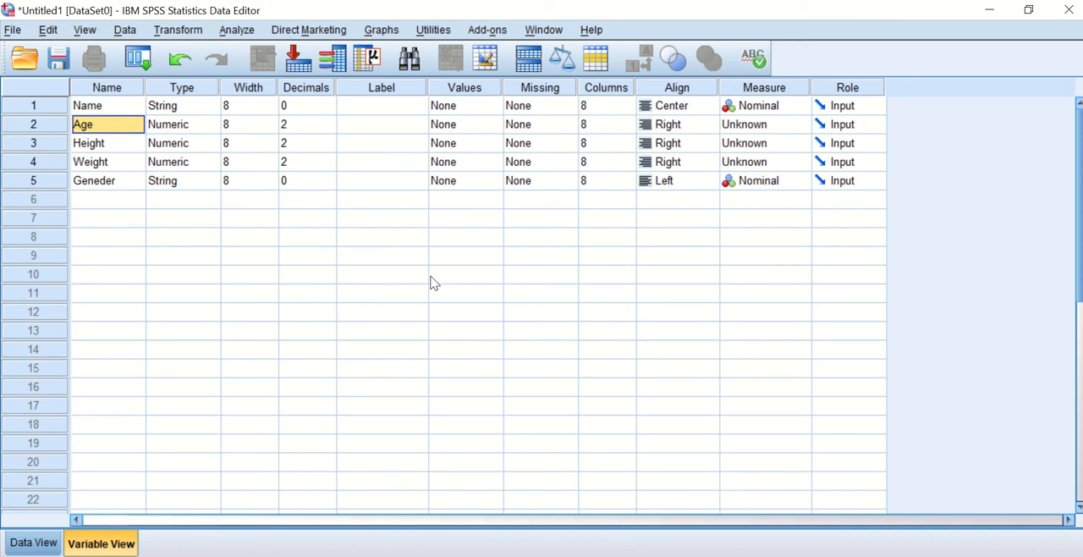
left_click(325, 126)
left_click(329, 128)
left_click(330, 128)
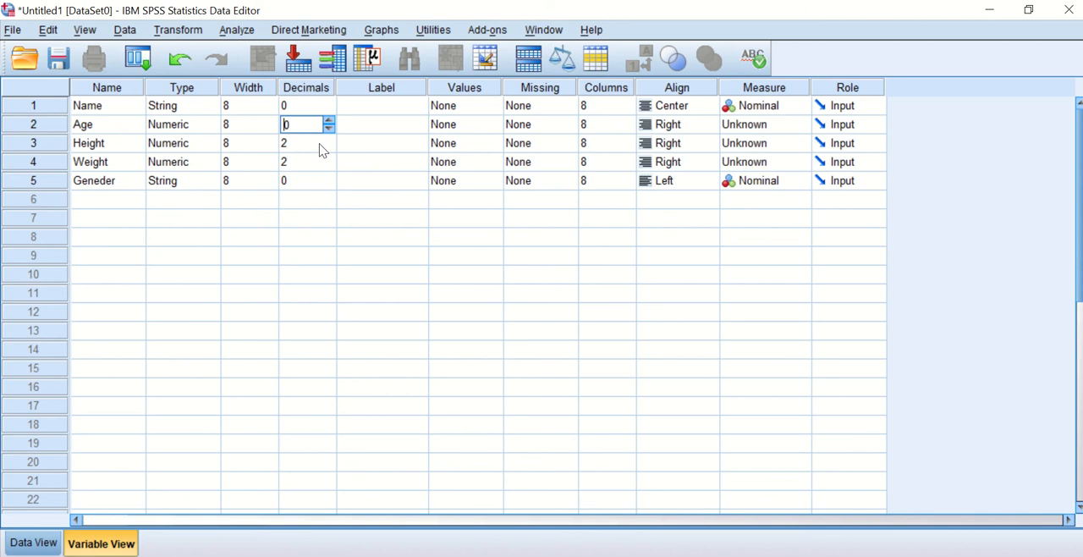
left_click(322, 148)
left_click(328, 147)
Set the number of decimals to 0 for the Weight variable.
left_click(318, 162)
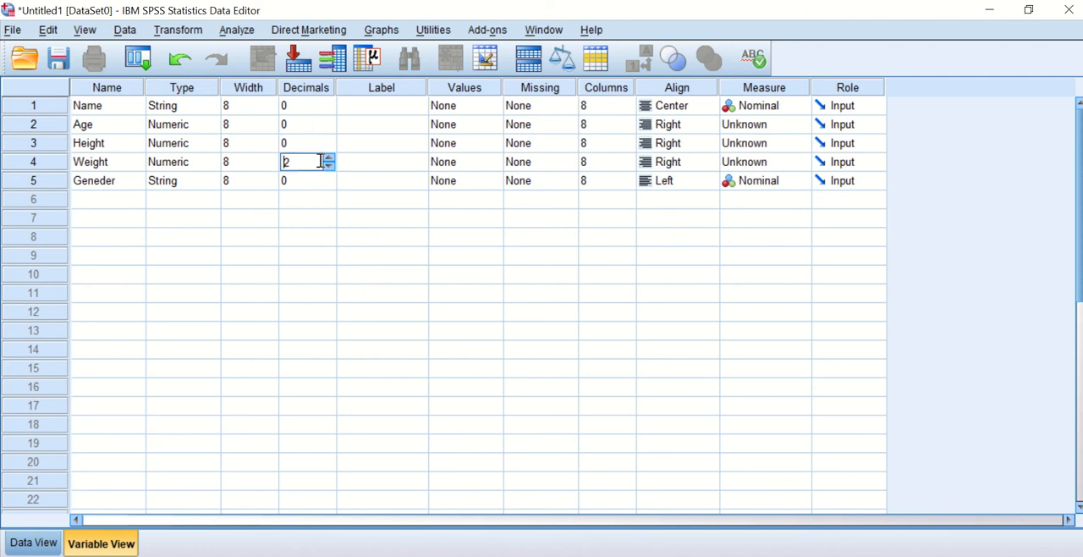
left_click(328, 167)
left_click(328, 167)
left_click(315, 203)
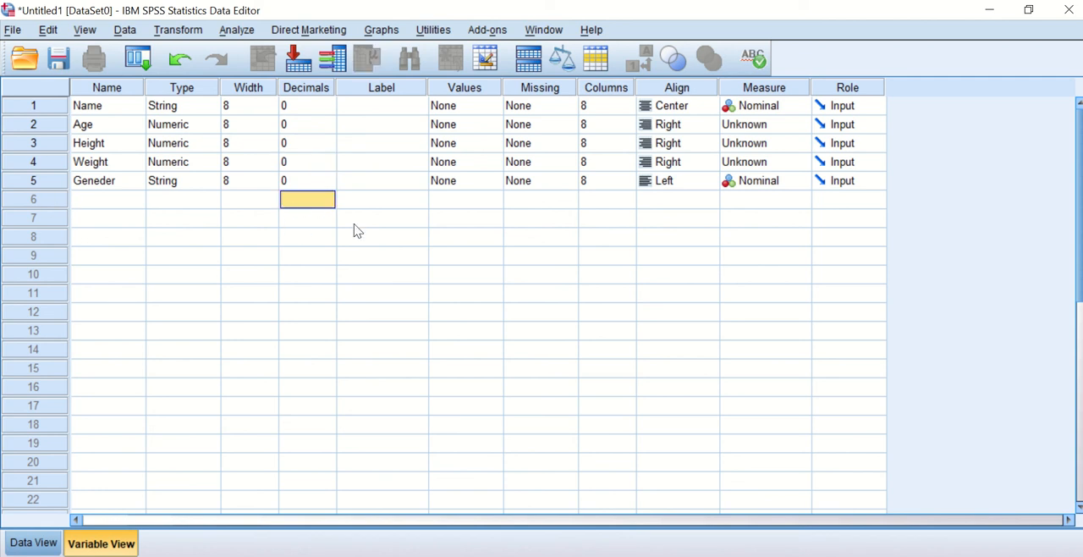
Set the alignment of Age to Center and its measurement level to Scale.
left_click(44, 125)
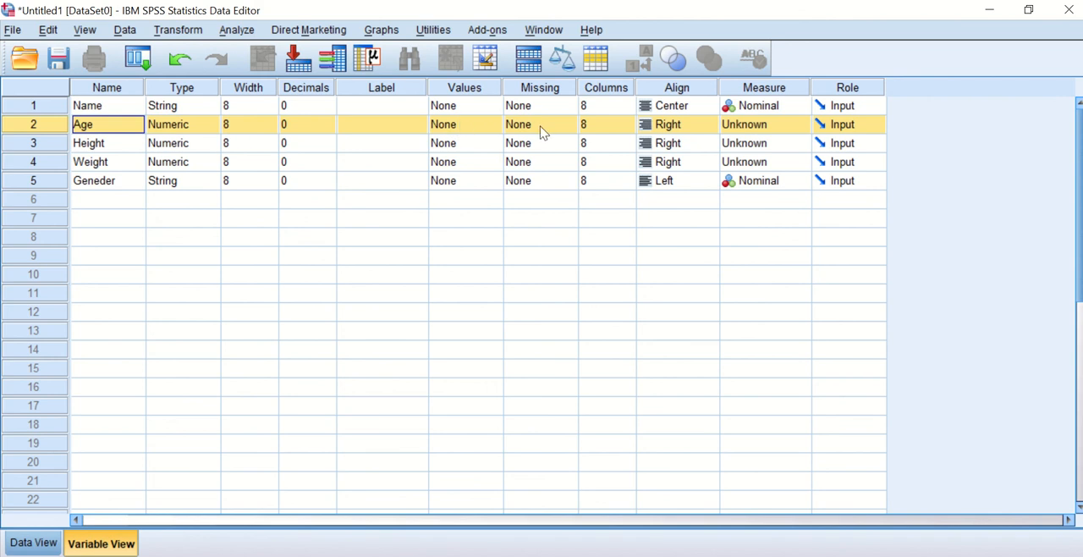
left_click(698, 127)
left_click(667, 178)
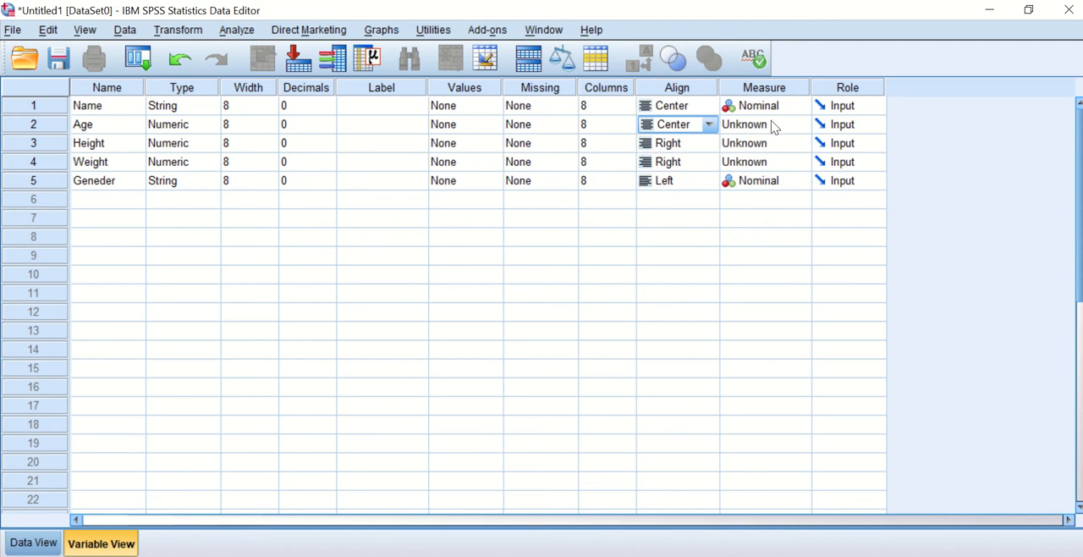
left_click(772, 127)
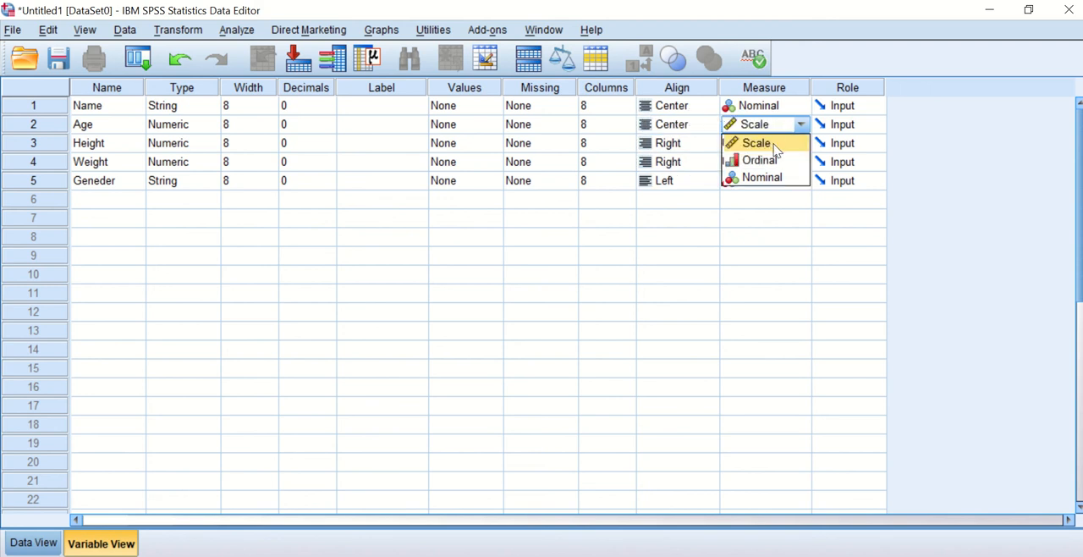
left_click(774, 145)
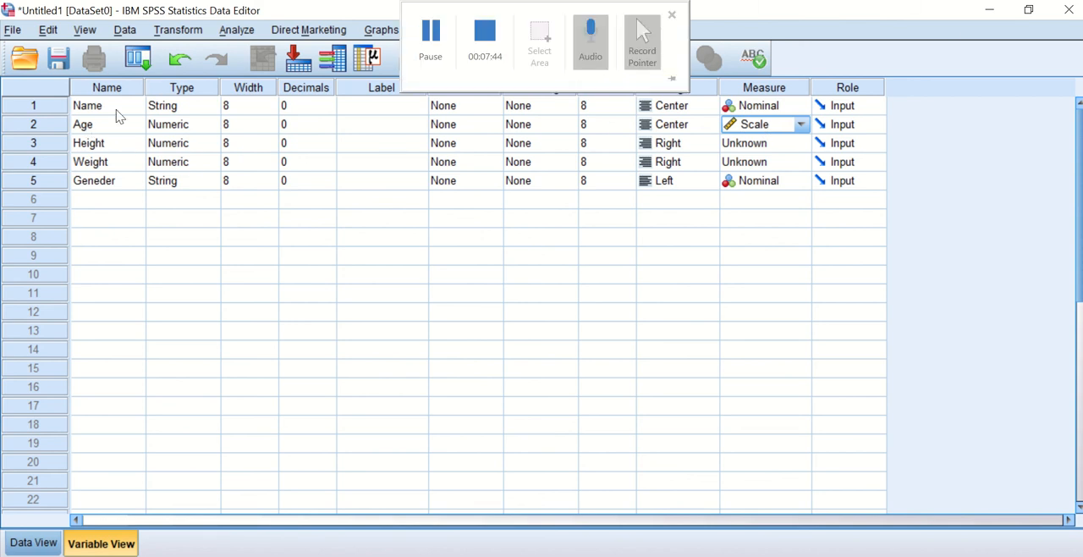
Set the alignment of Height to Center and its measurement level to Scale.
left_click(88, 148)
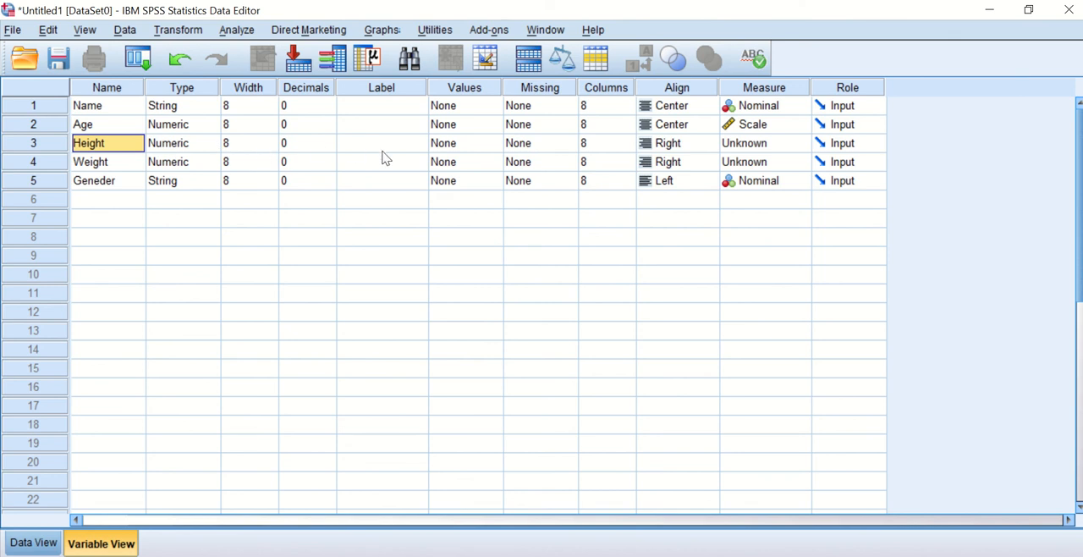
left_click(700, 146)
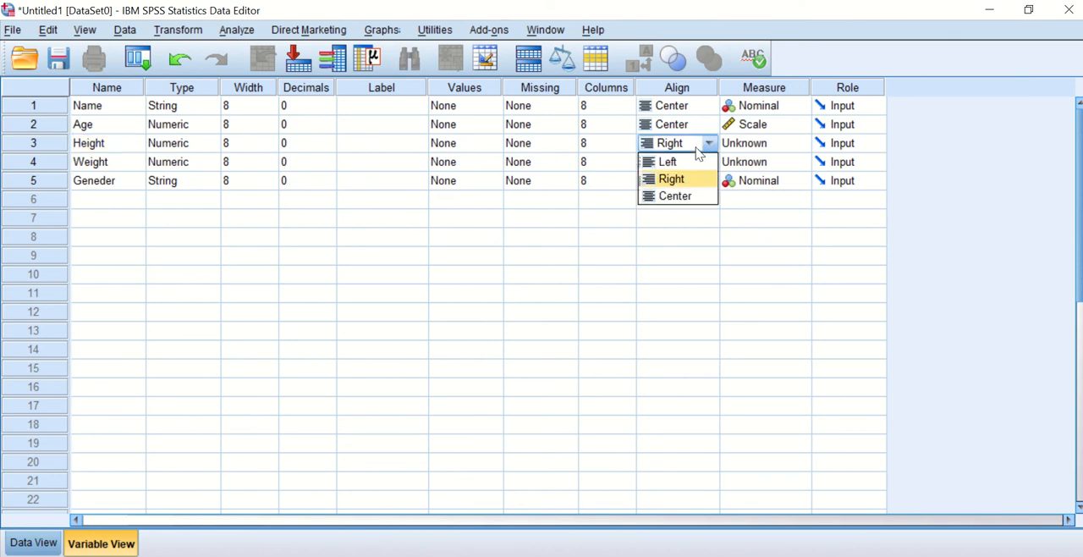
left_click(689, 196)
left_click(763, 144)
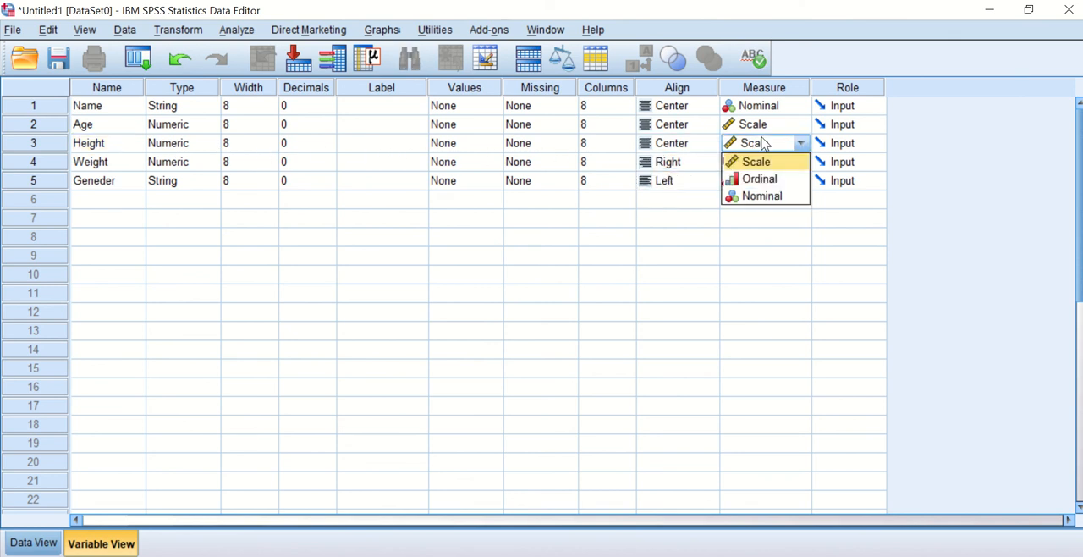
left_click(760, 162)
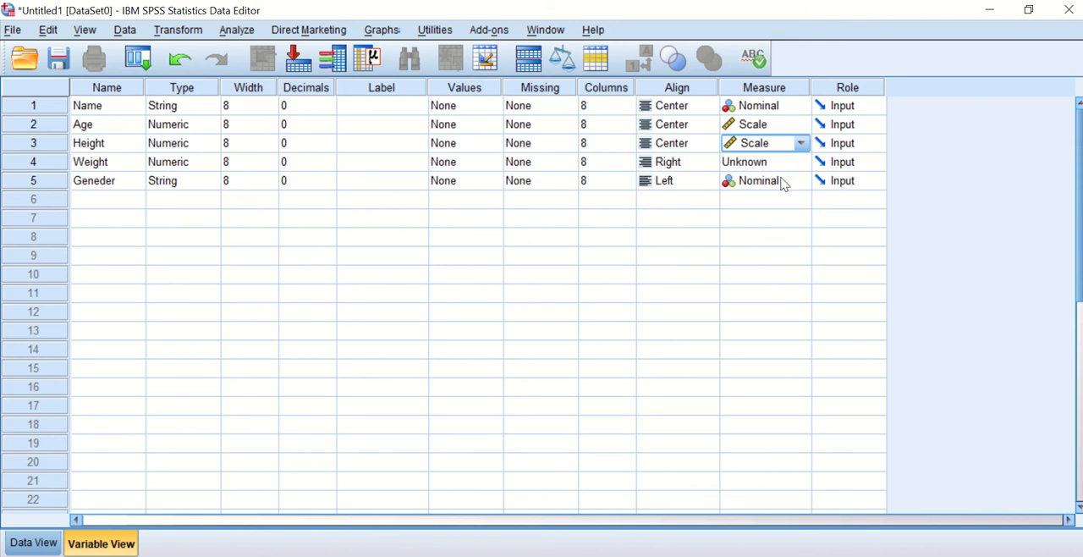
Set the alignment of Weight to Center and its measurement level to Scale.
left_click(103, 163)
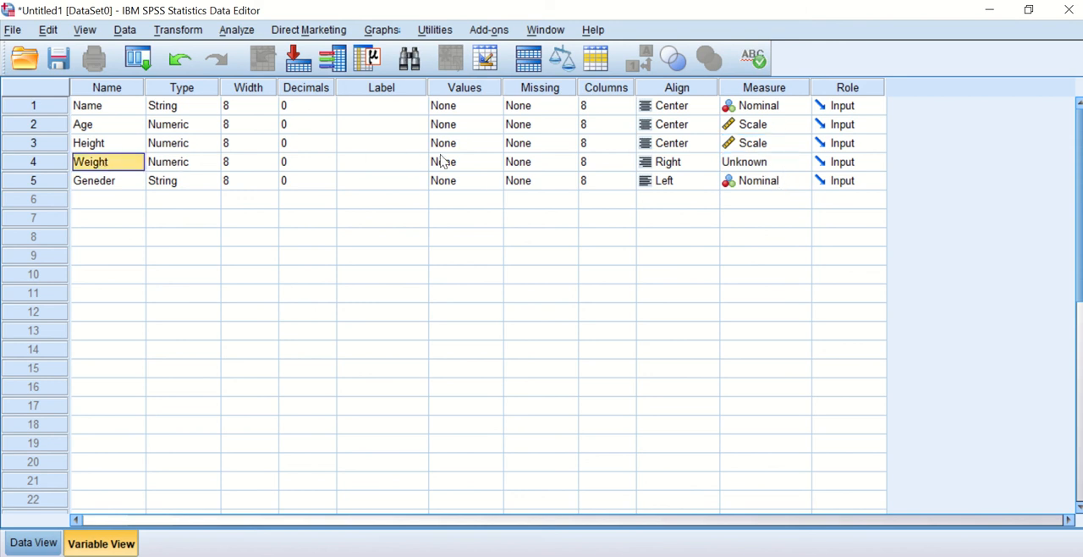
left_click(666, 167)
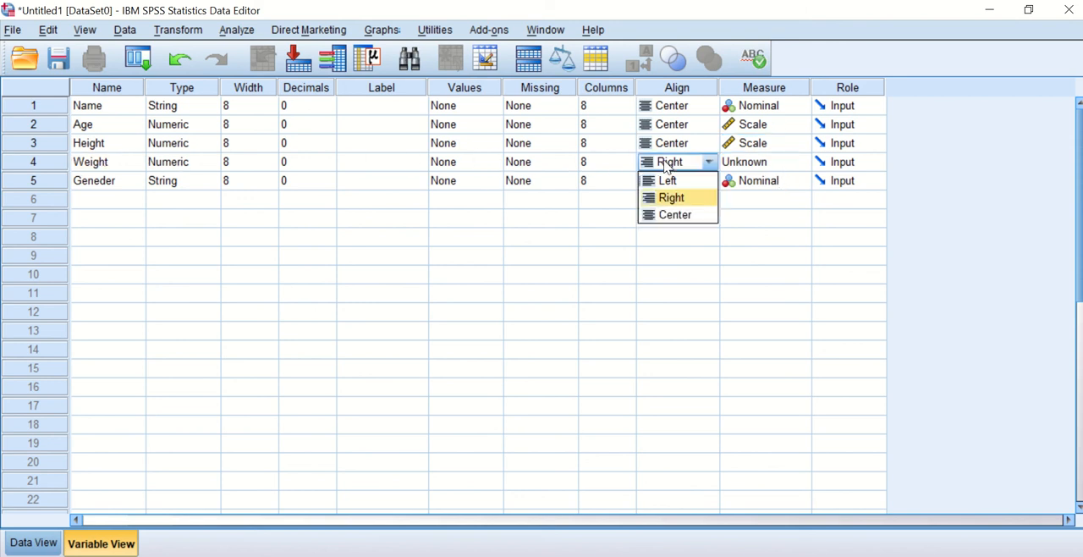
left_click(665, 212)
left_click(770, 165)
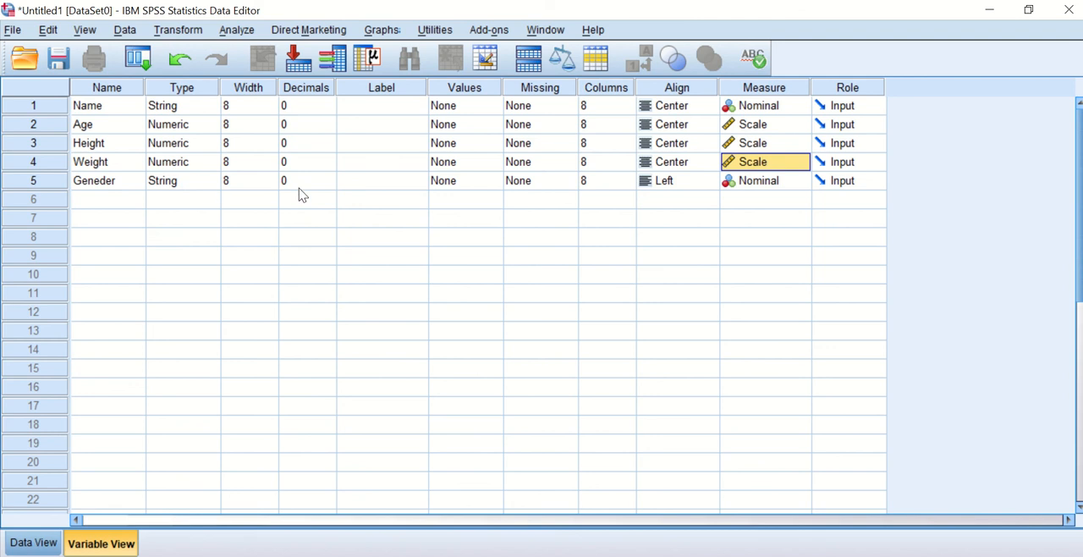
Change the variable type of Geneder to Numeric.
left_click(465, 181)
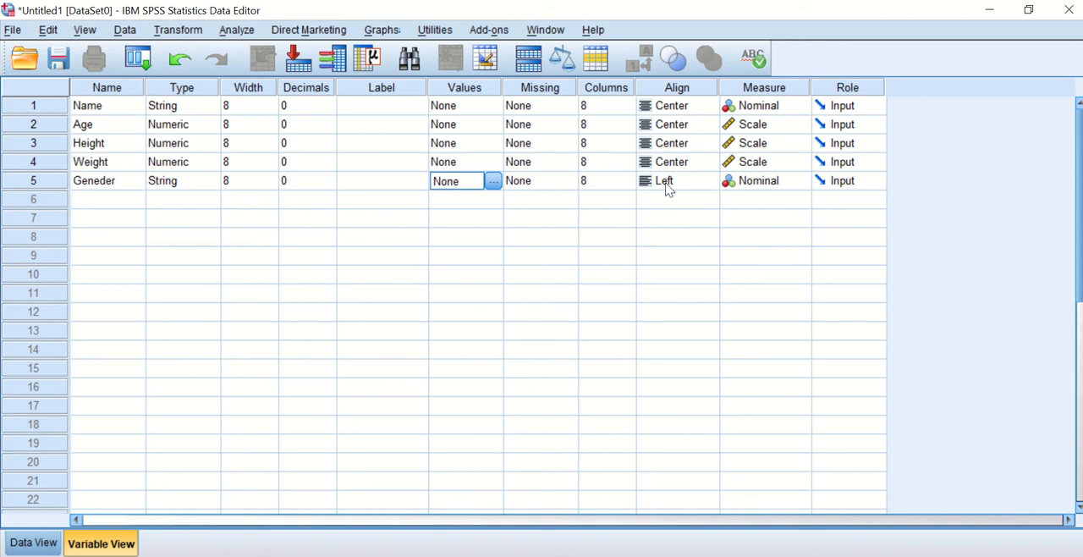
left_click(758, 181)
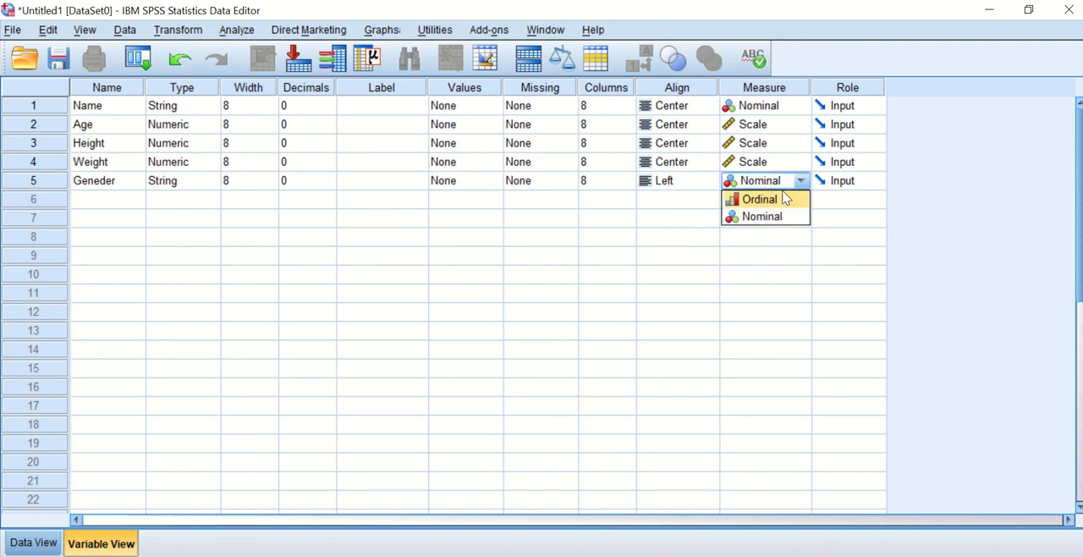
left_click(186, 187)
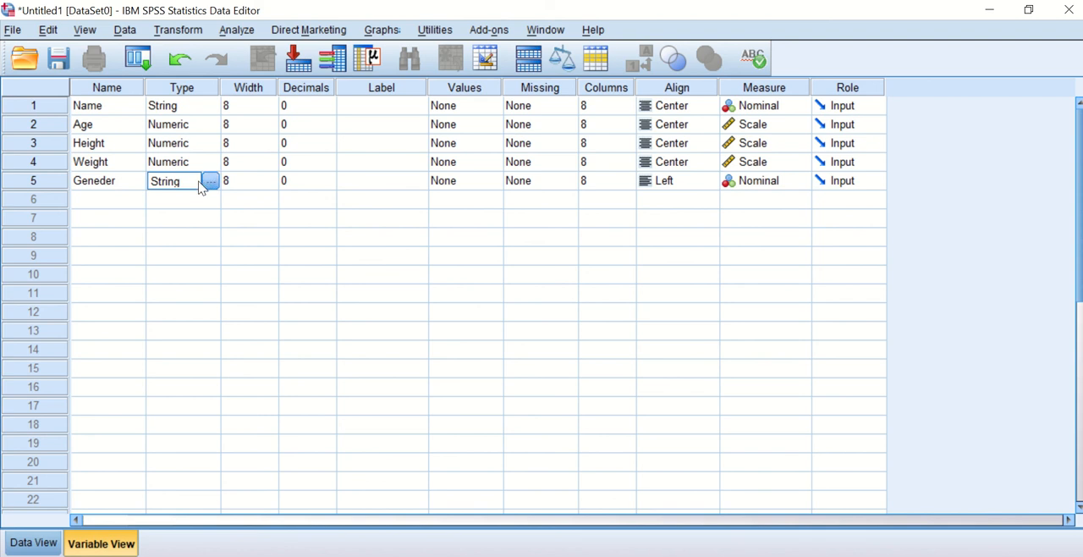
left_click(208, 177)
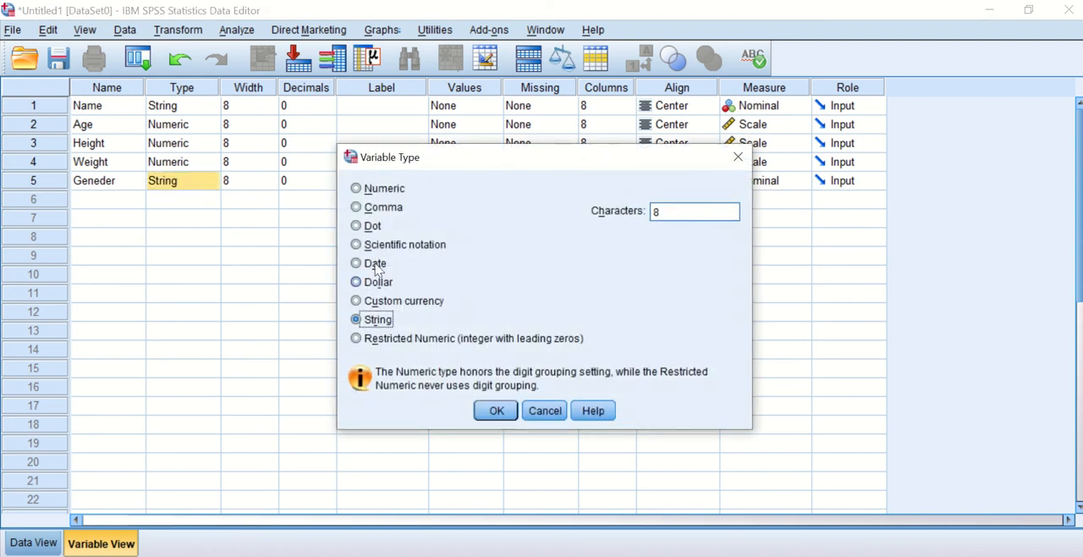
left_click(359, 189)
left_click(495, 411)
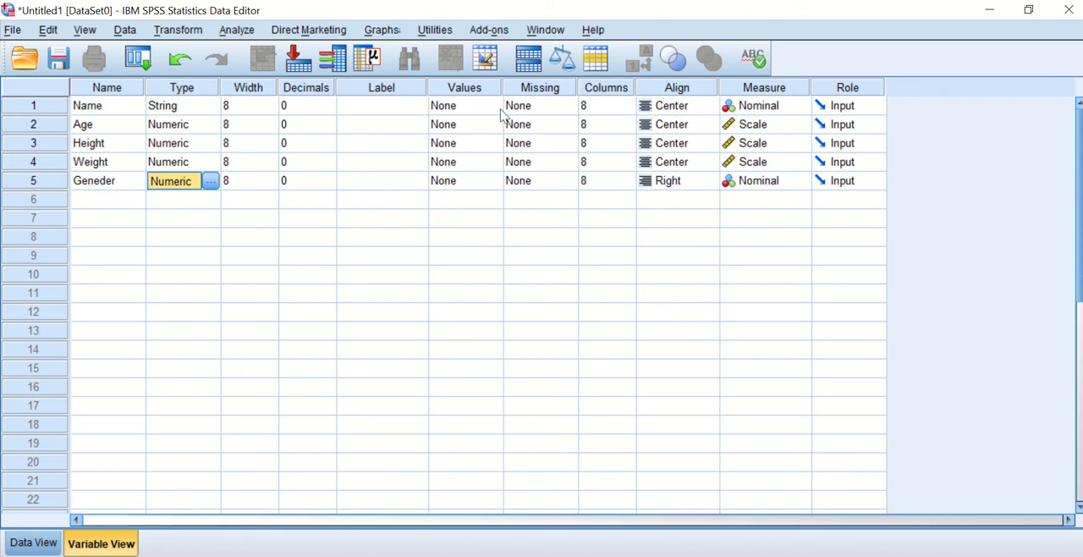
Add a value label to Geneder that assigns Male to the value 0.
left_click(406, 184)
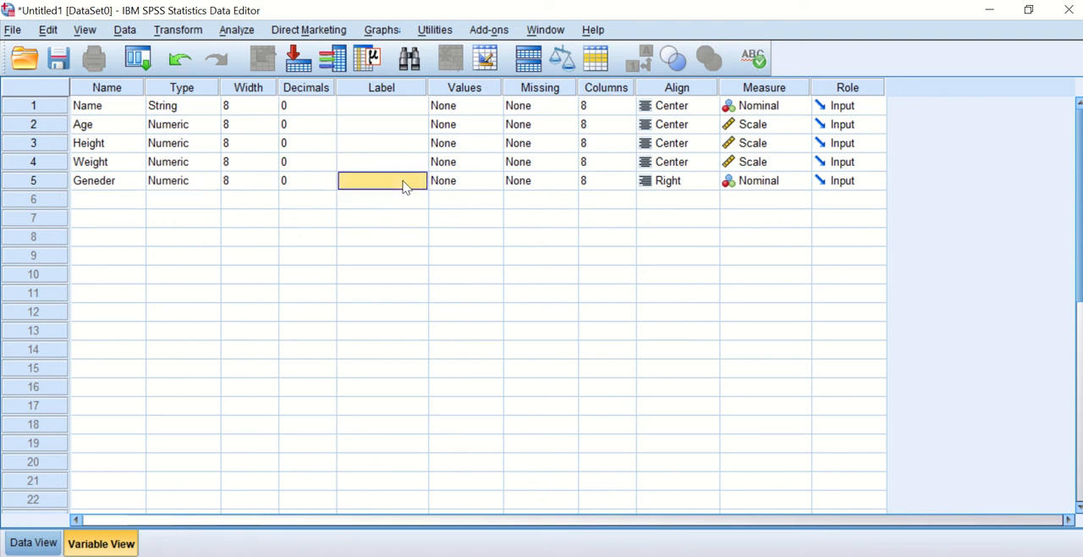
left_click(470, 185)
left_click(493, 182)
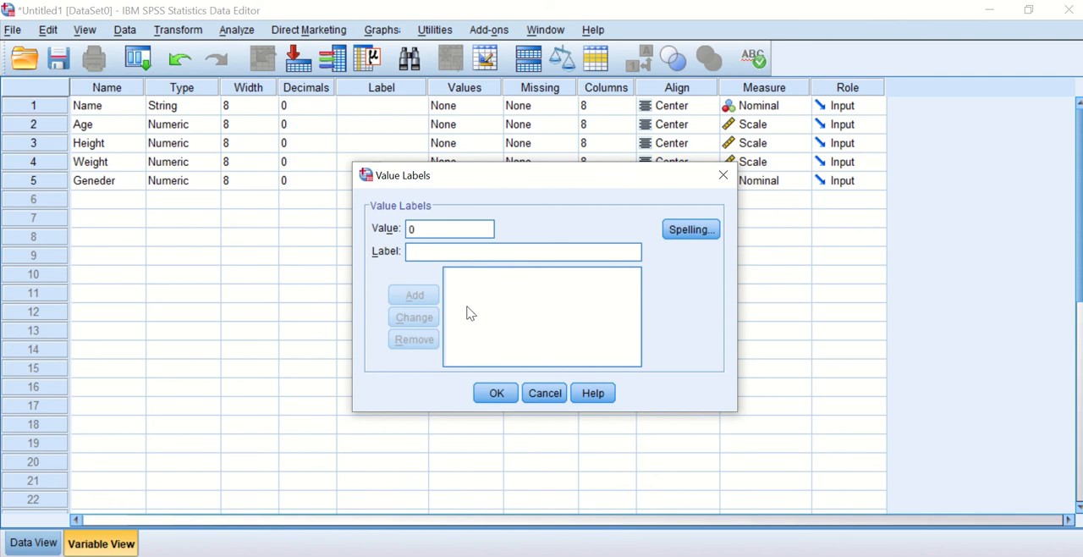
left_click(487, 254)
type("Male")
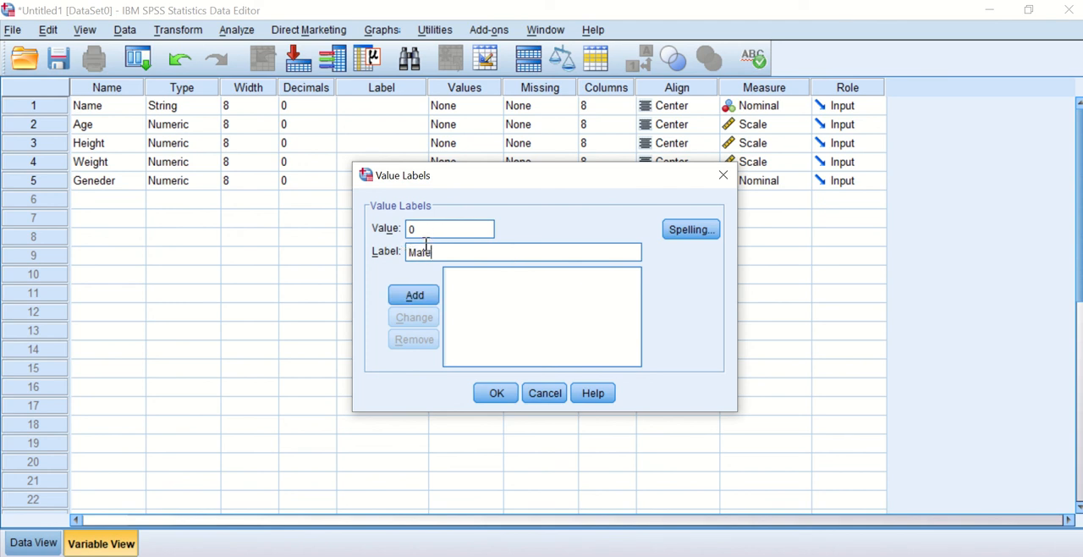
left_click(415, 293)
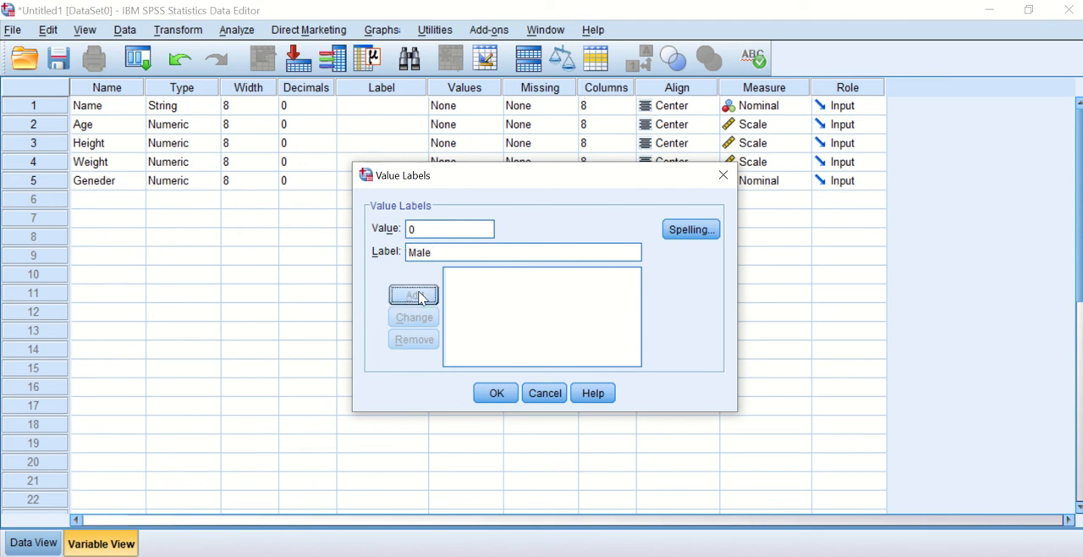
Add the label Female for the value 1 of Geneder, apply the value labels and recheck the list.
left_click(420, 227)
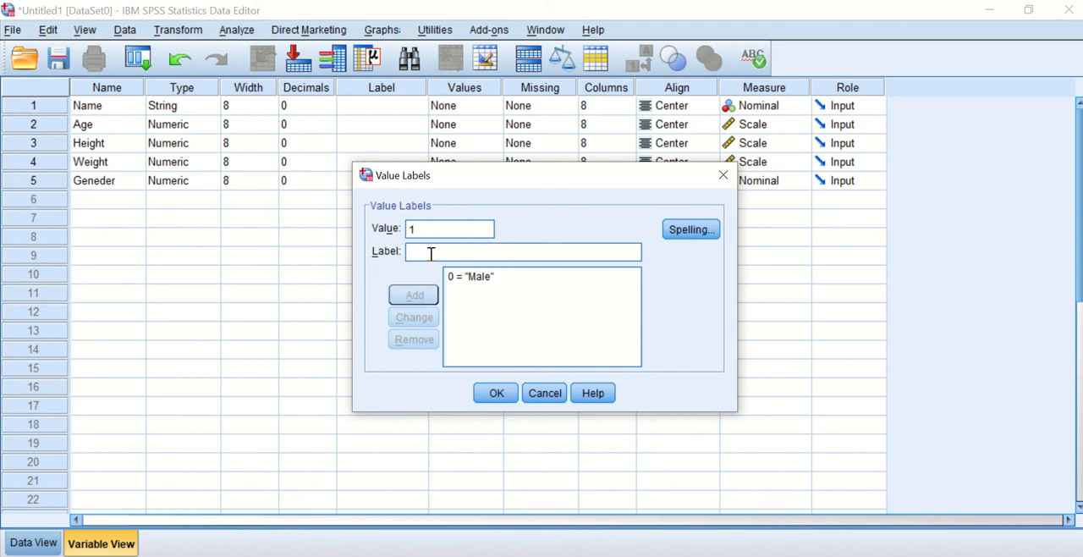
left_click(427, 251)
type("Female")
left_click(415, 297)
left_click(496, 392)
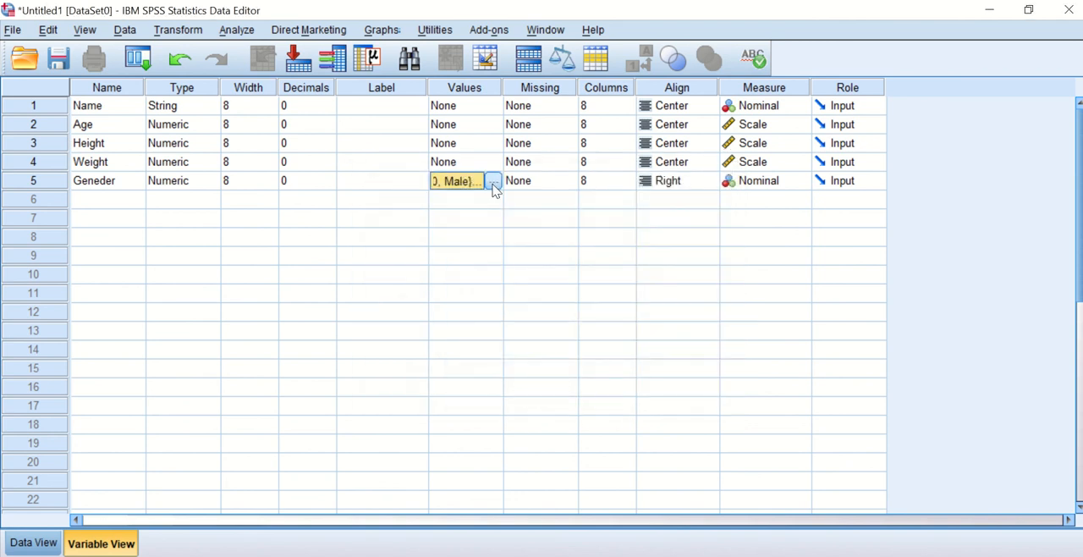
left_click(493, 181)
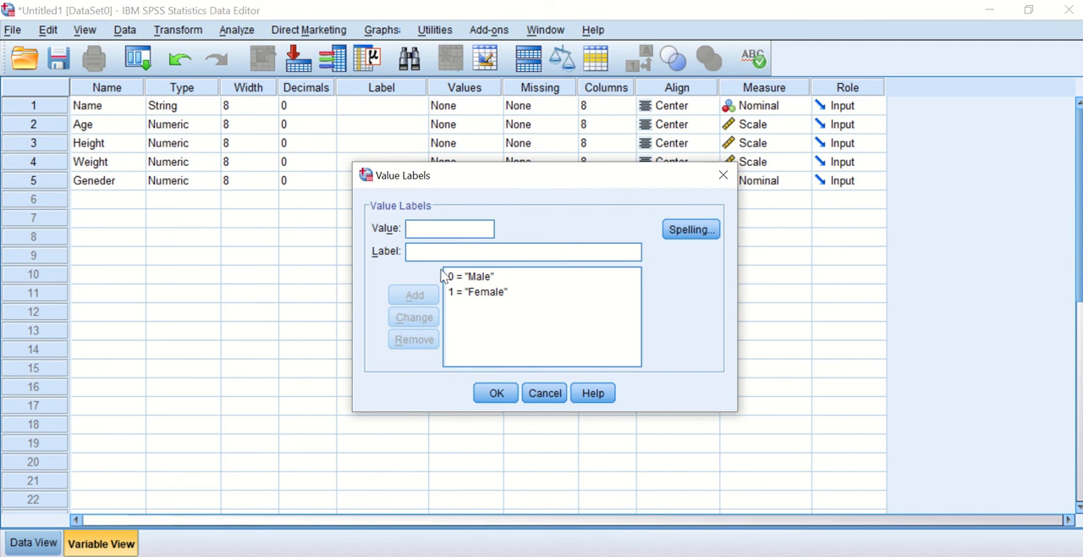
left_click(498, 393)
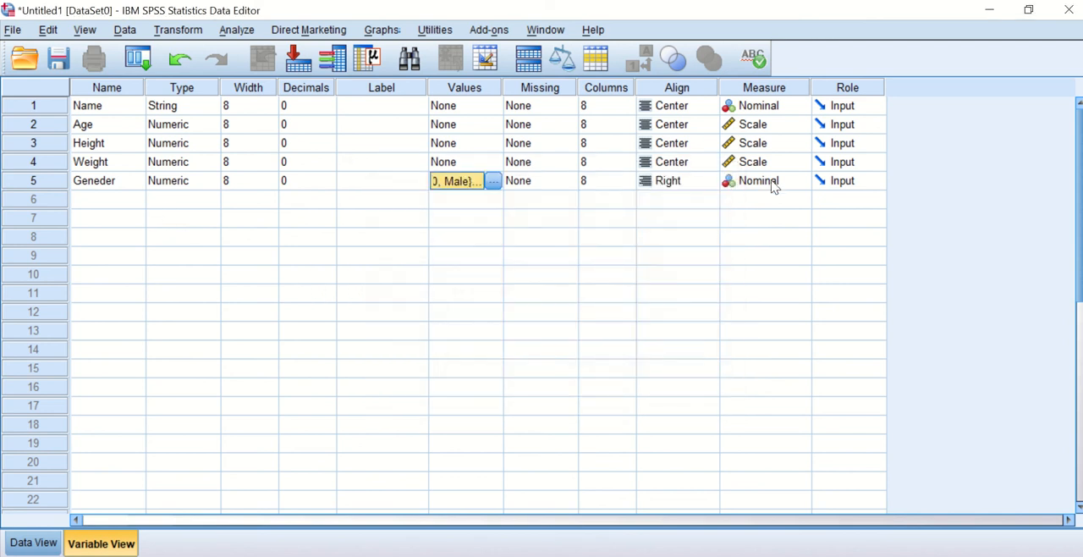
Set the measurement level of Geneder to Scale and its alignment to Center.
left_click(772, 183)
left_click(772, 199)
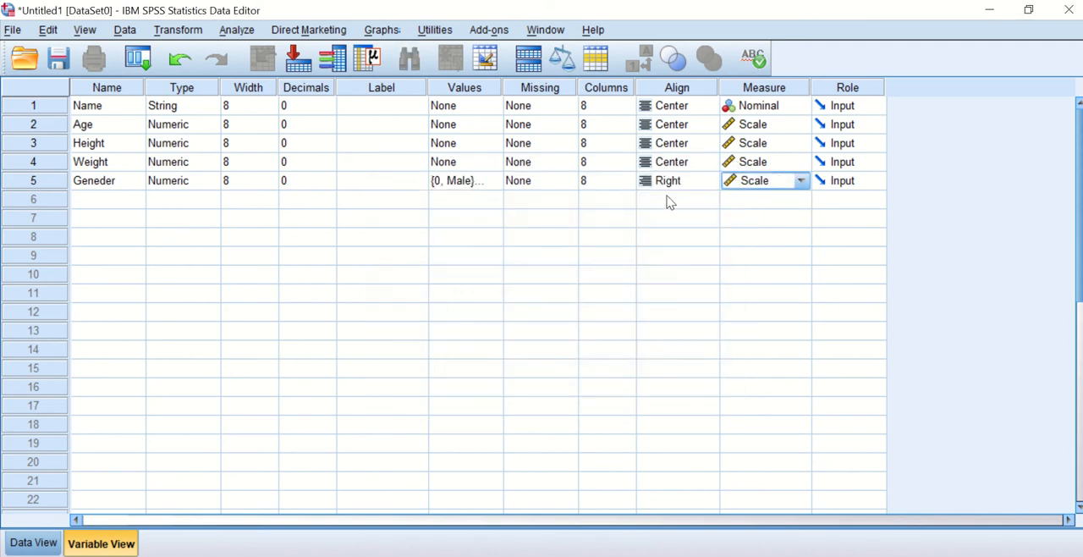
left_click(682, 188)
left_click(689, 182)
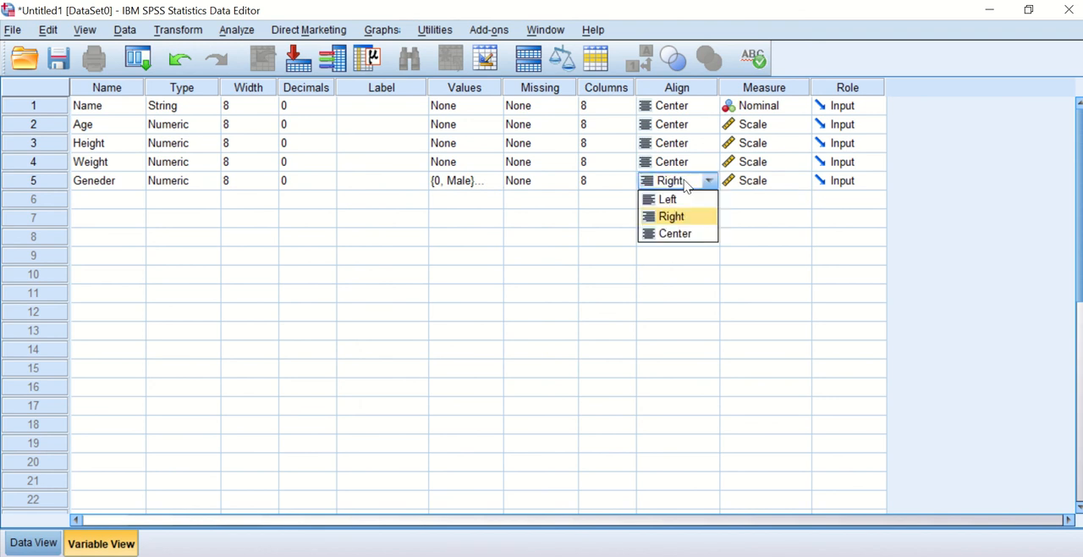
left_click(677, 233)
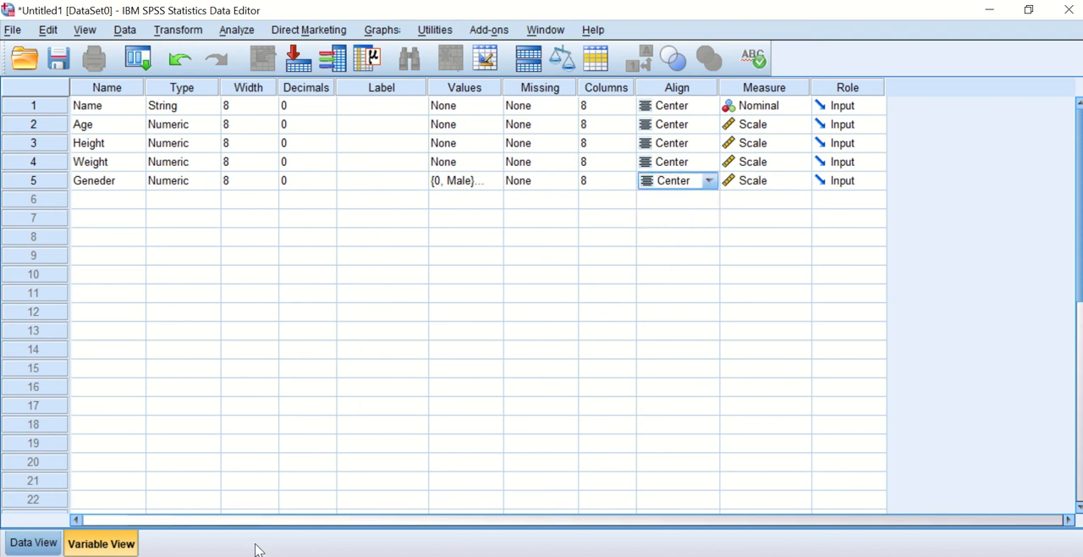
Display the data grid and enter the first person's name in row 1 of the Name variable.
left_click(27, 538)
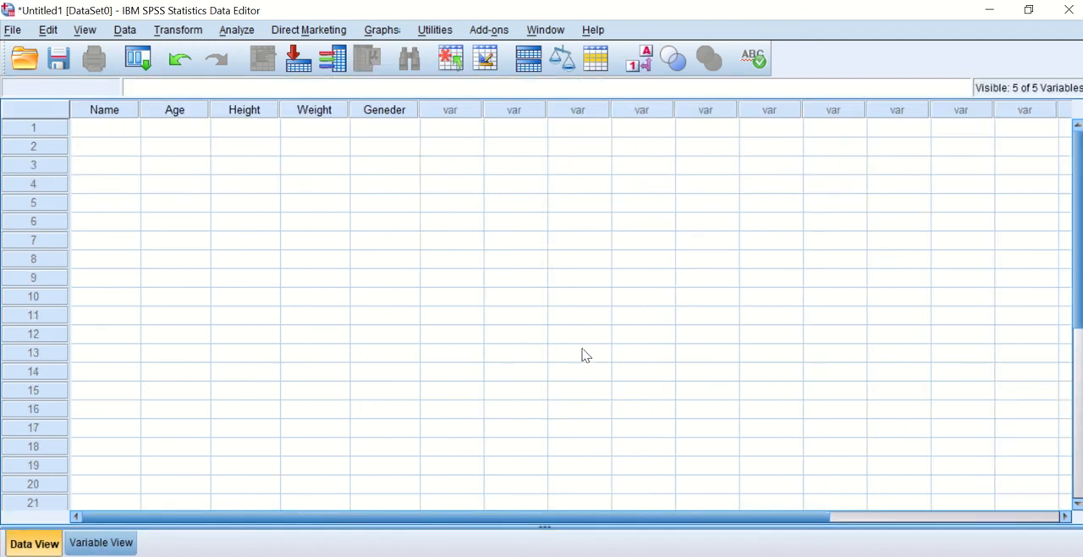
left_click(110, 546)
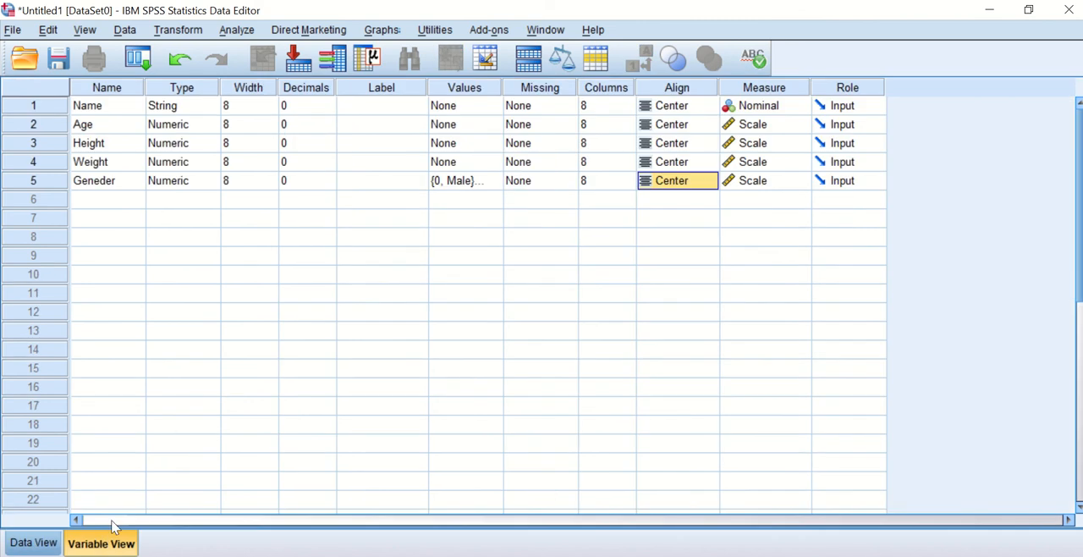
left_click(34, 545)
left_click(112, 130)
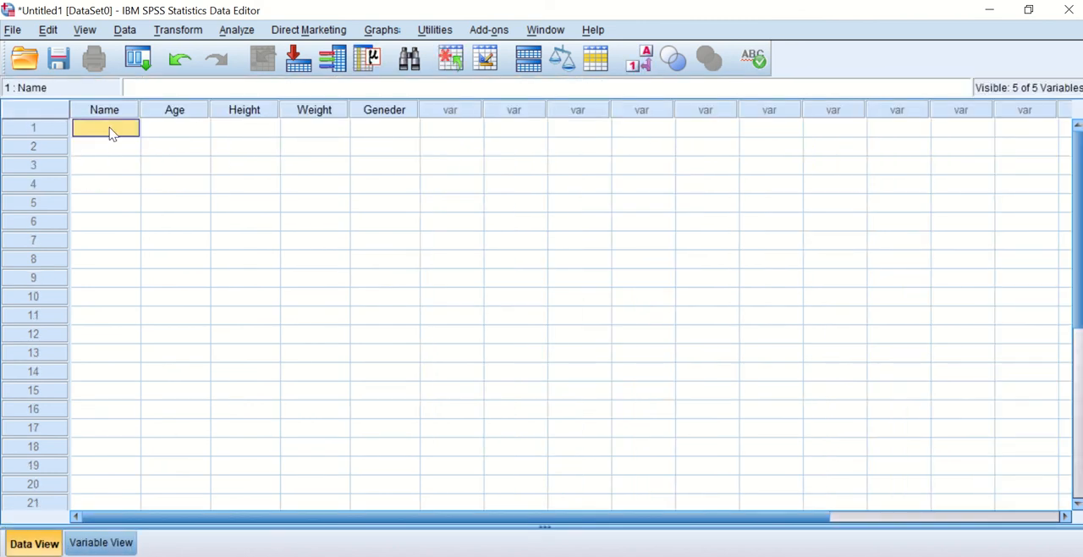
type("Jhon")
key("BackSpace")
key("BackSpace")
key("BackSpace")
type("hon")
key("Return")
Enter three more persons' first names in rows 2 to 4 of the Name variable.
type("Peter")
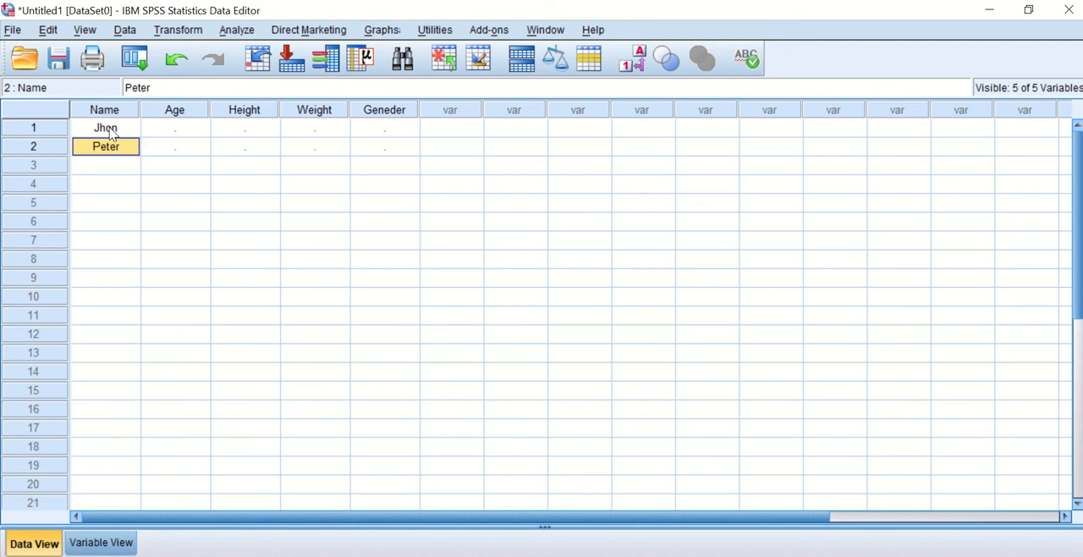
type("Mat")
key("Return")
key("Down")
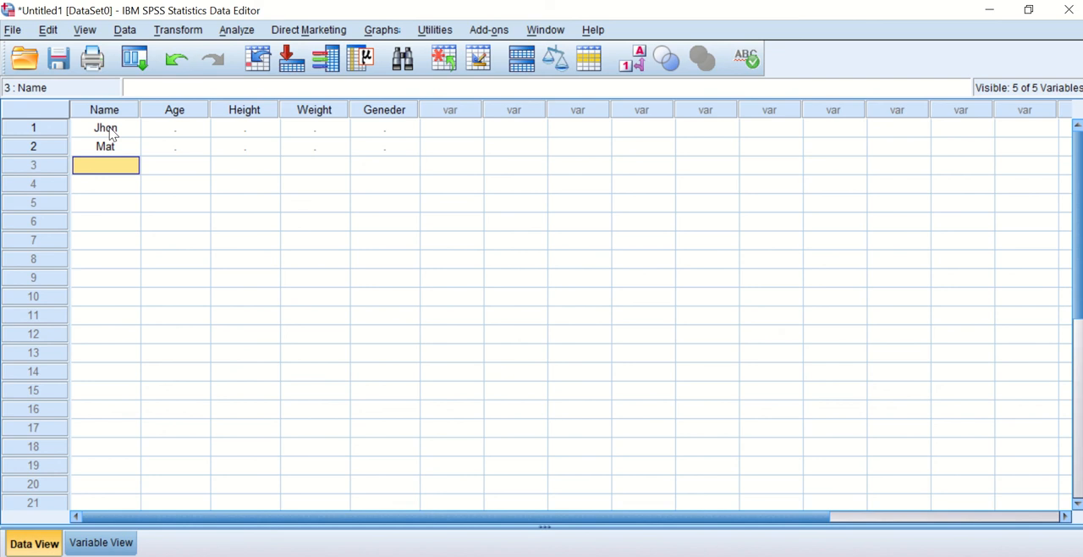
type("Peter")
key("Return")
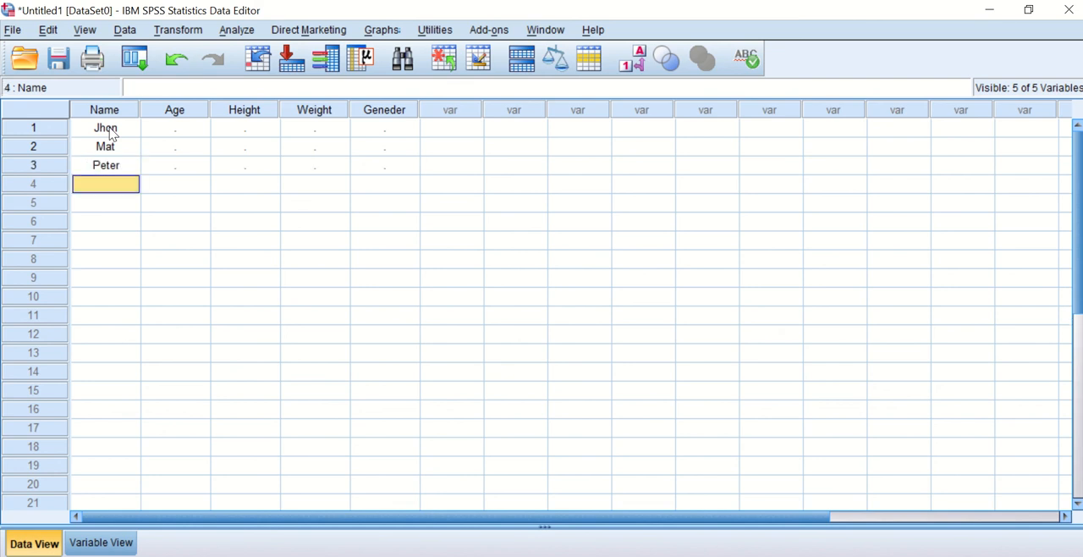
type("Helen")
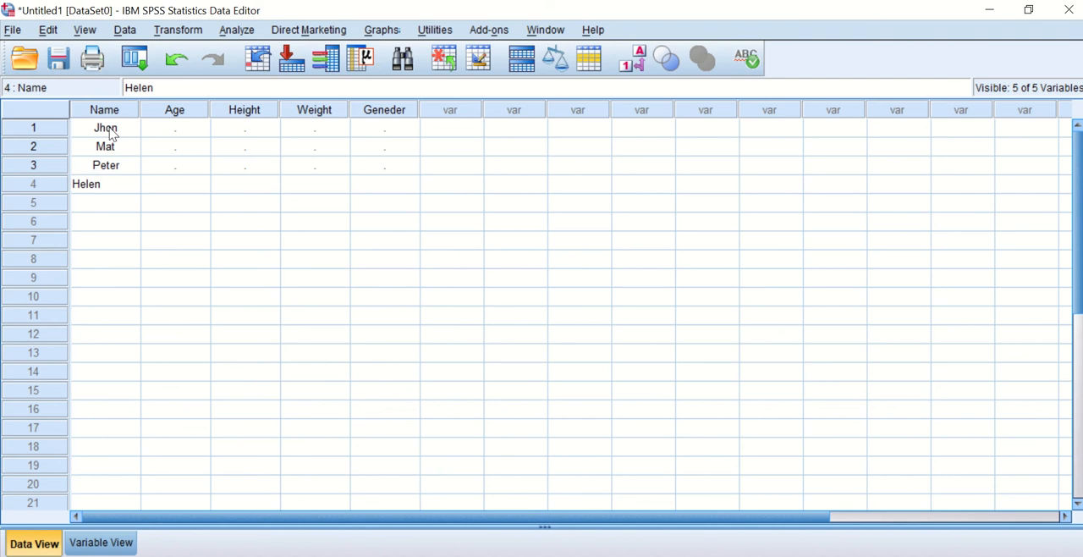
key("Return")
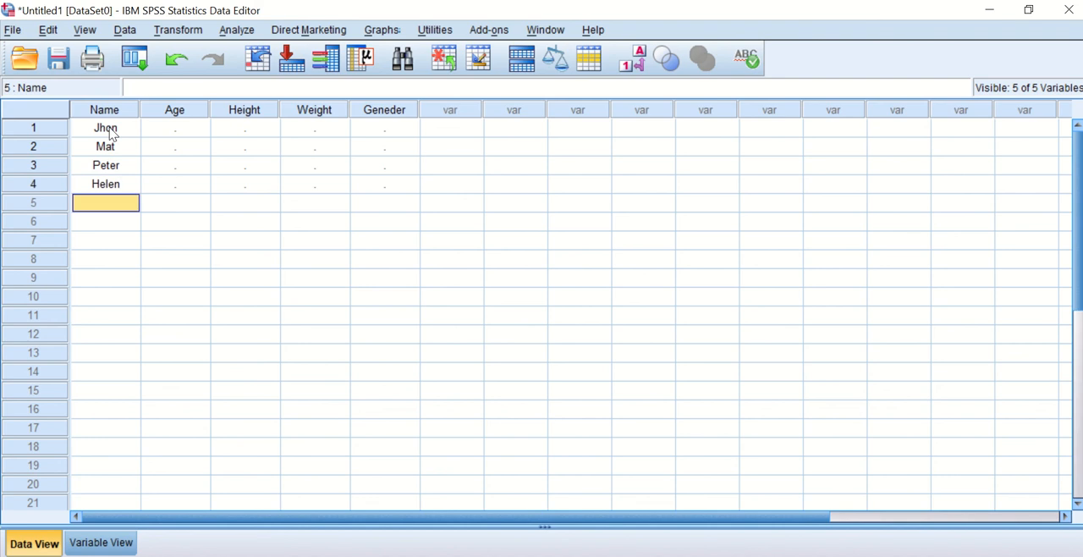
Enter the fifth person's first name with a capital initial in row 5 of the Name variable.
type("victoria")
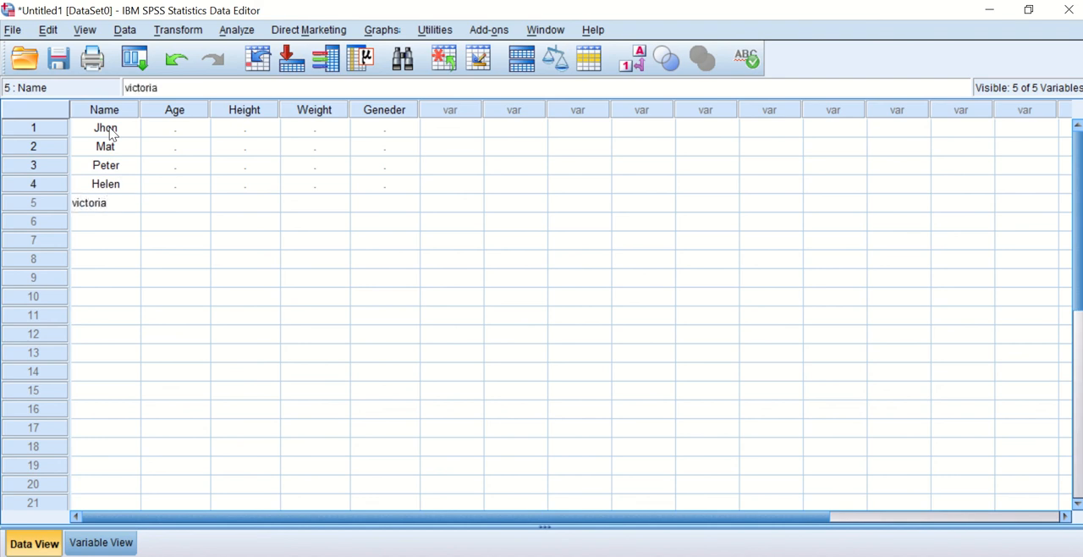
key("BackSpace")
key("BackSpace")
key("BackSpace")
key("BackSpace")
key("BackSpace")
key("BackSpace")
key("BackSpace")
key("BackSpace")
type("Victoria")
key("Return")
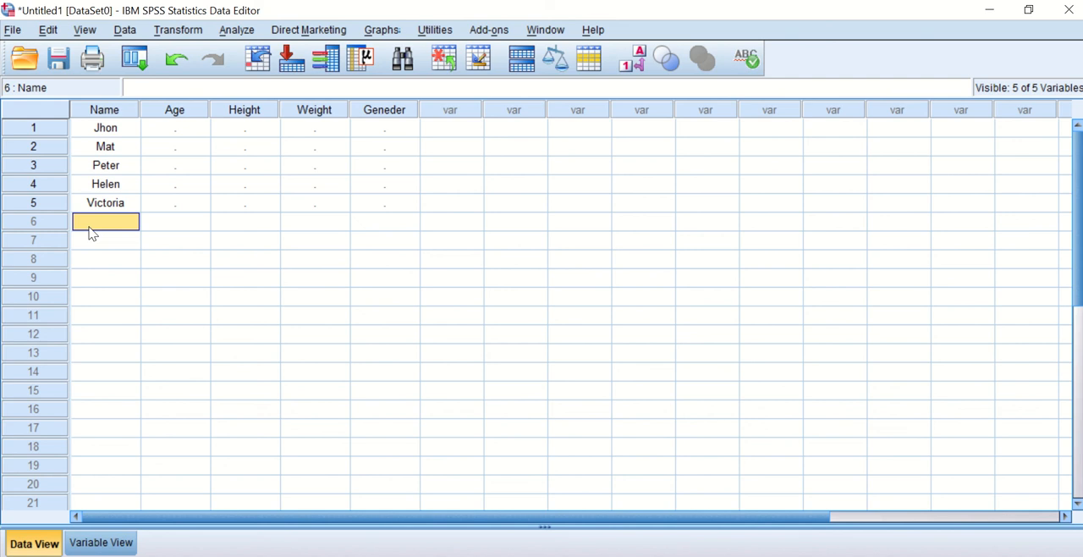
Enter the ages 45, 40, 23, 25 and 55 in rows 1 to 5 of the Age variable.
left_click(187, 132)
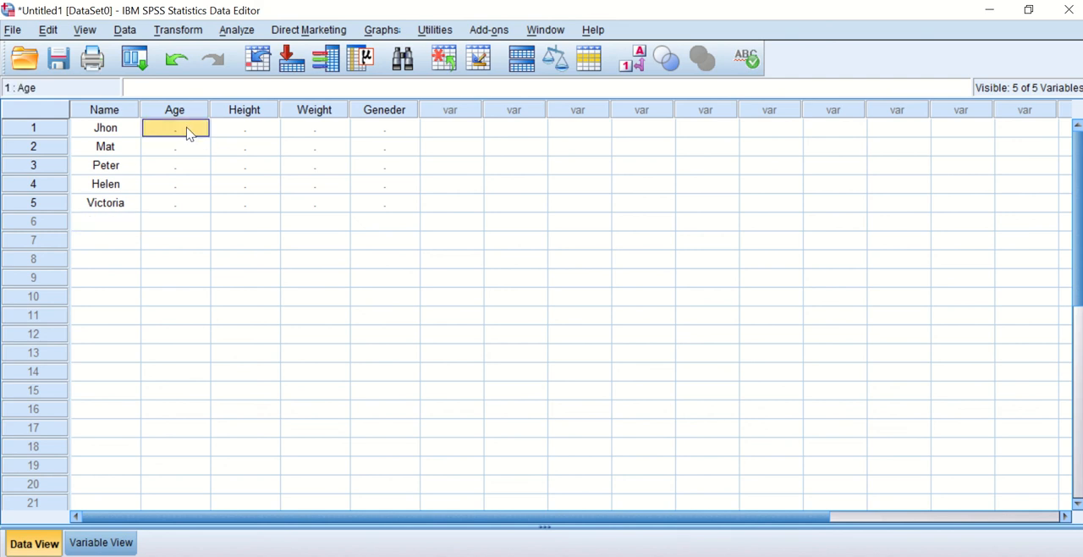
type("45")
key("Return")
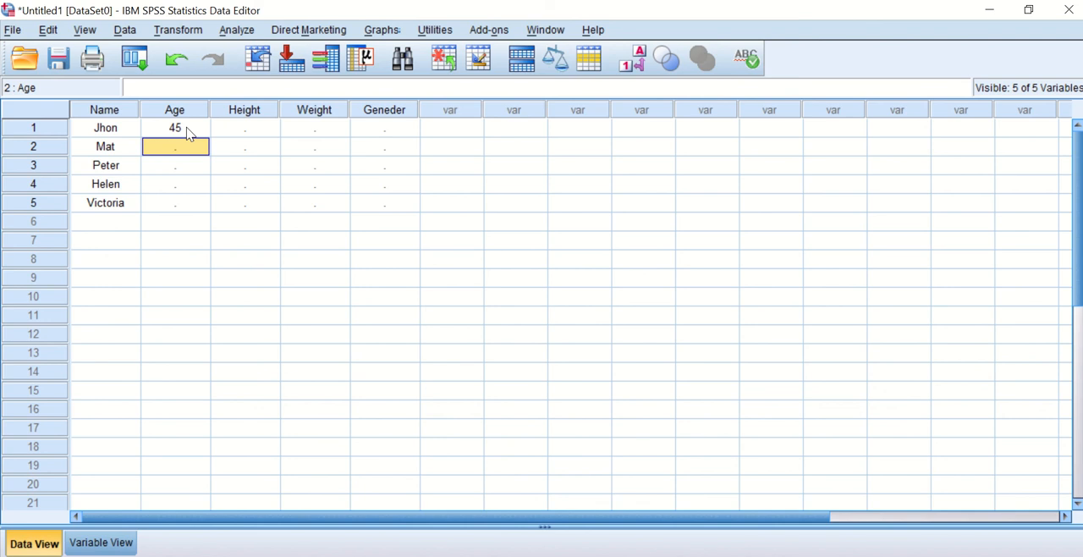
type("40")
key("Return")
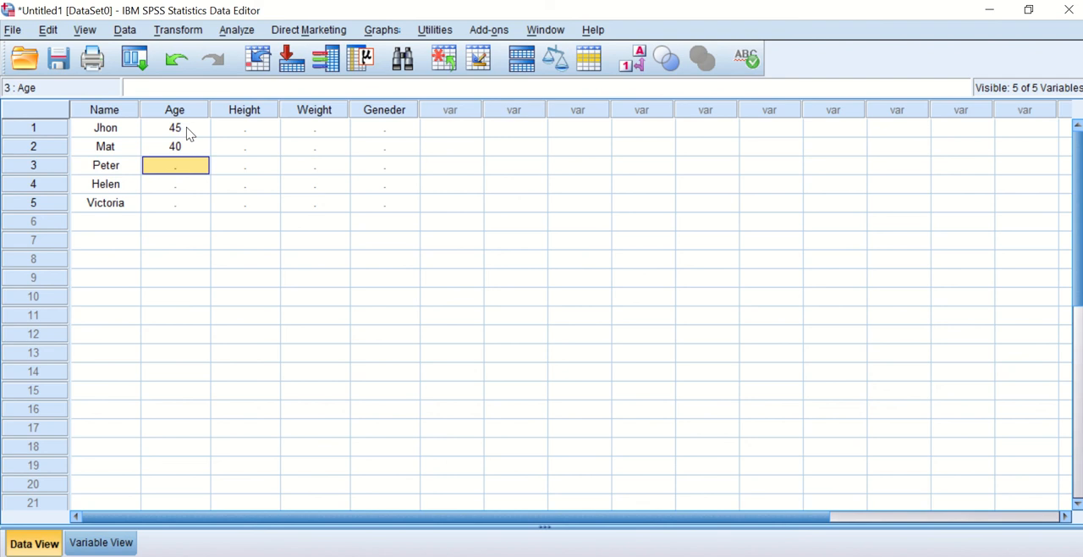
type("23")
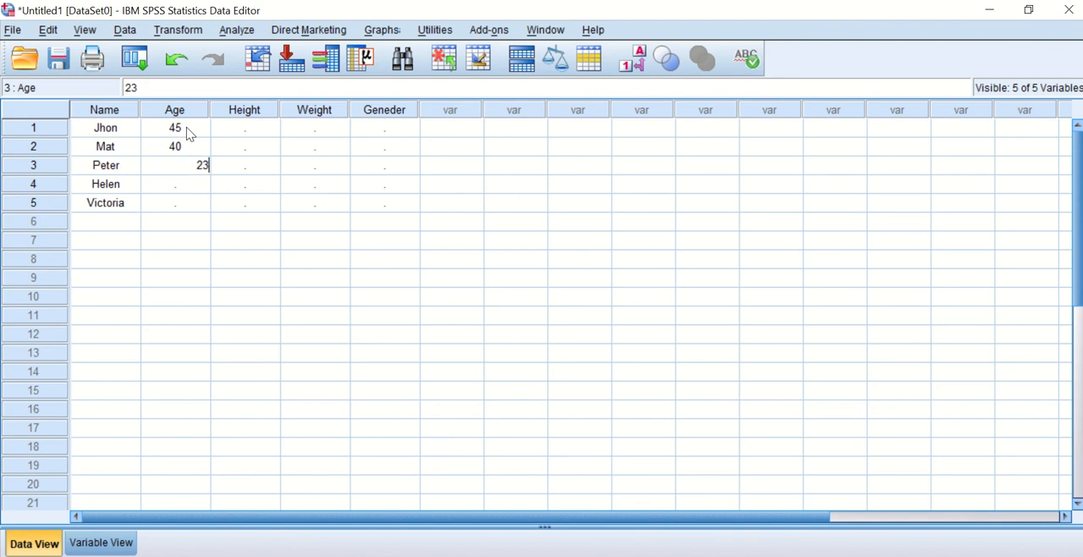
key("Return")
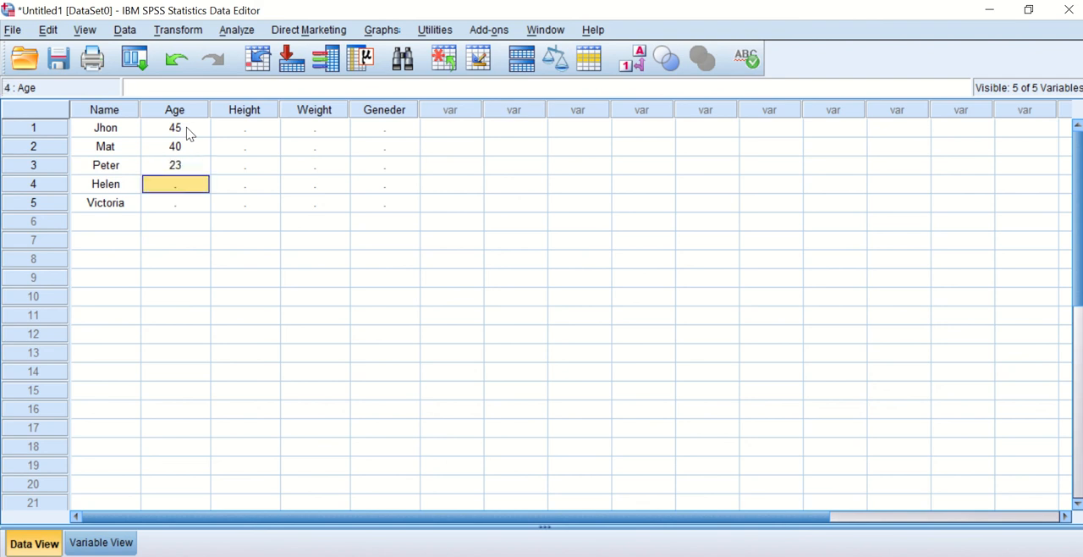
type("25")
key("Return")
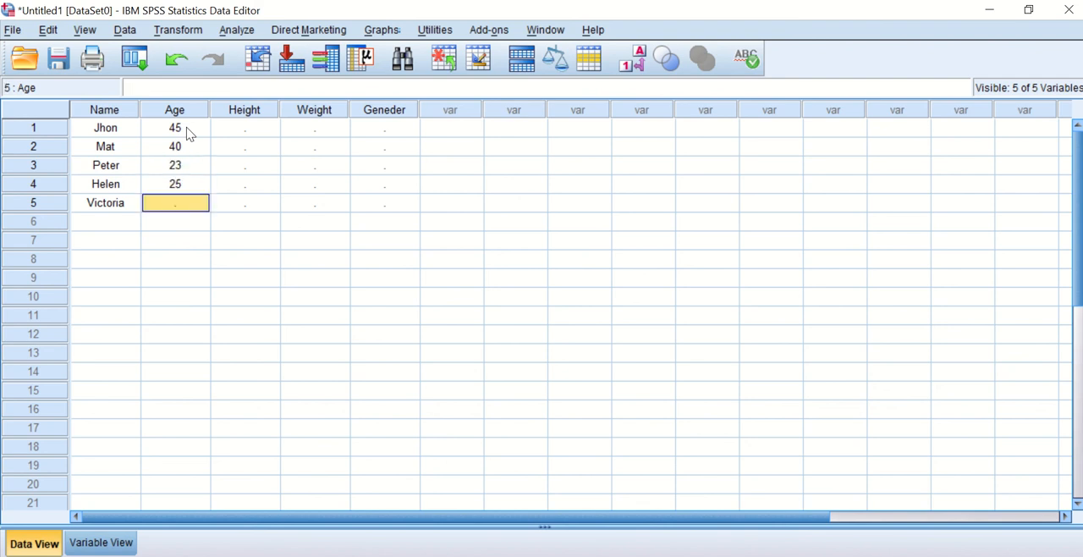
type("55")
key("Return")
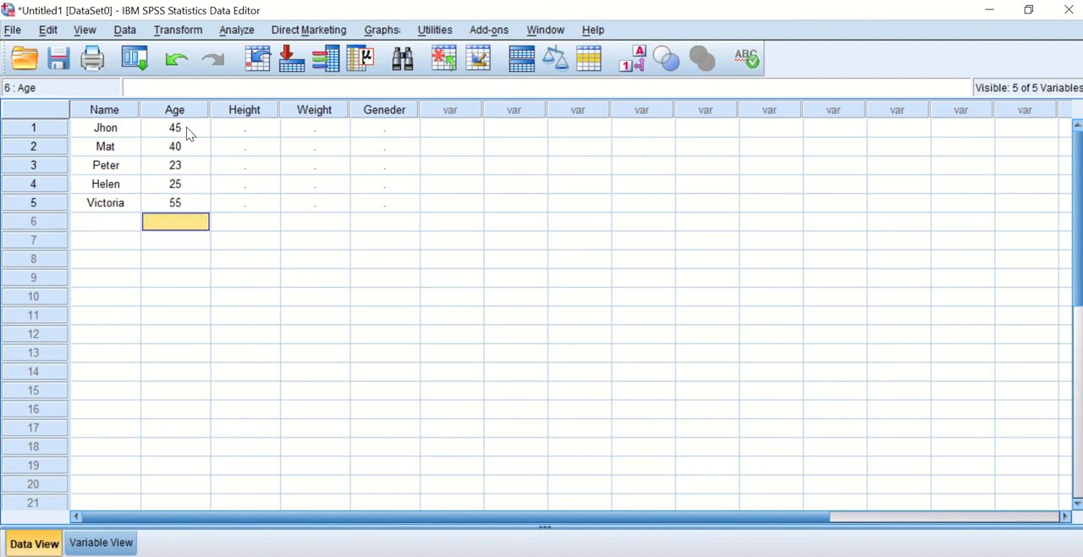
Enter the heights 167, 150, 136, 134 and 130 in rows 1 to 5 of the Height variable.
left_click(267, 136)
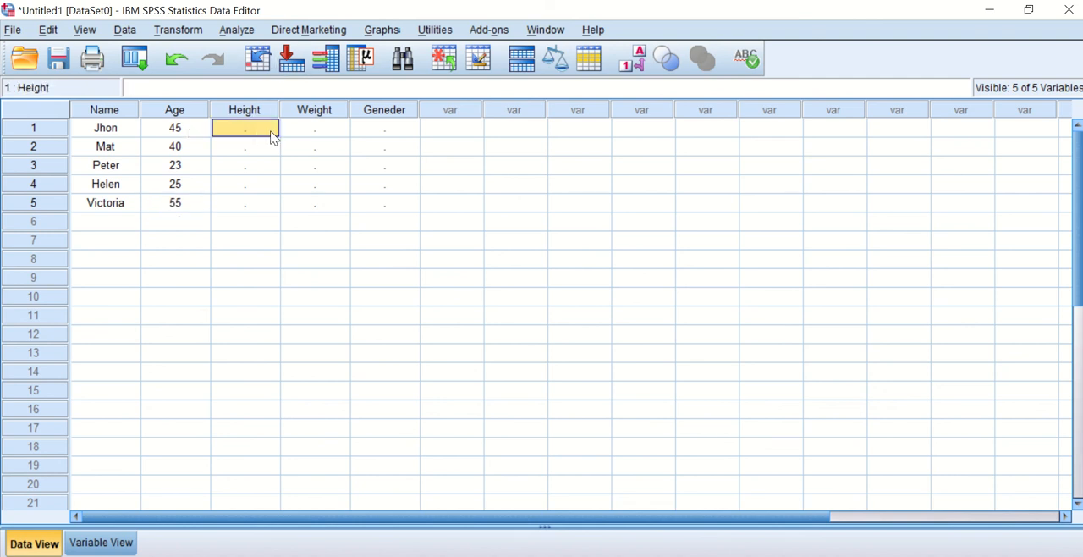
type("167")
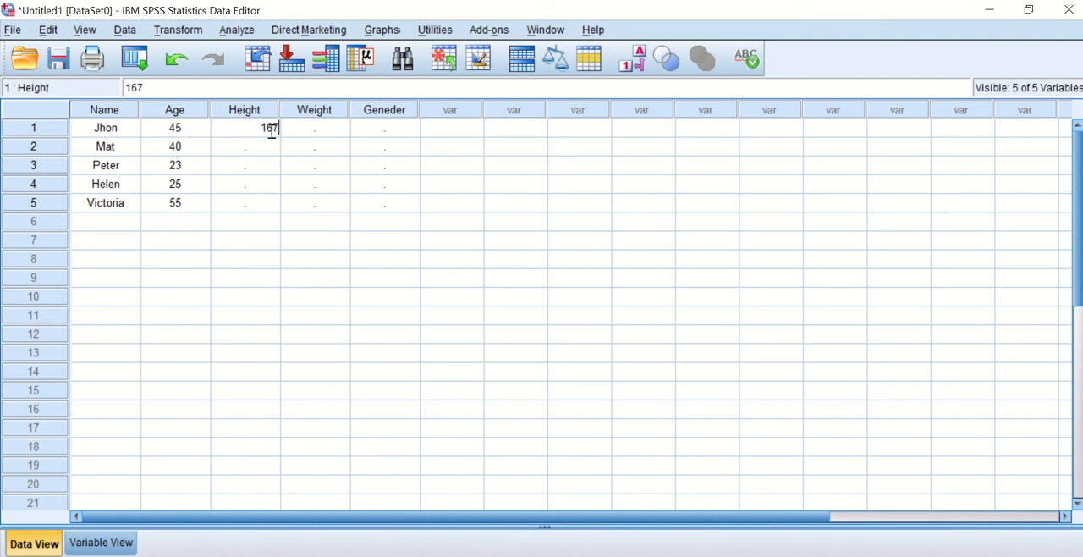
key("Return")
type("150")
key("Return")
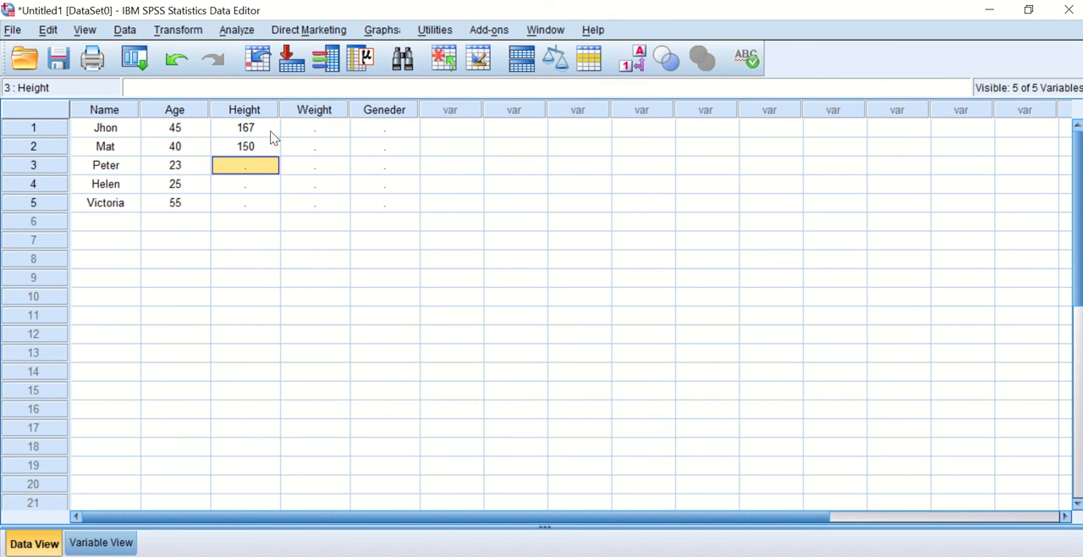
type("136")
key("Return")
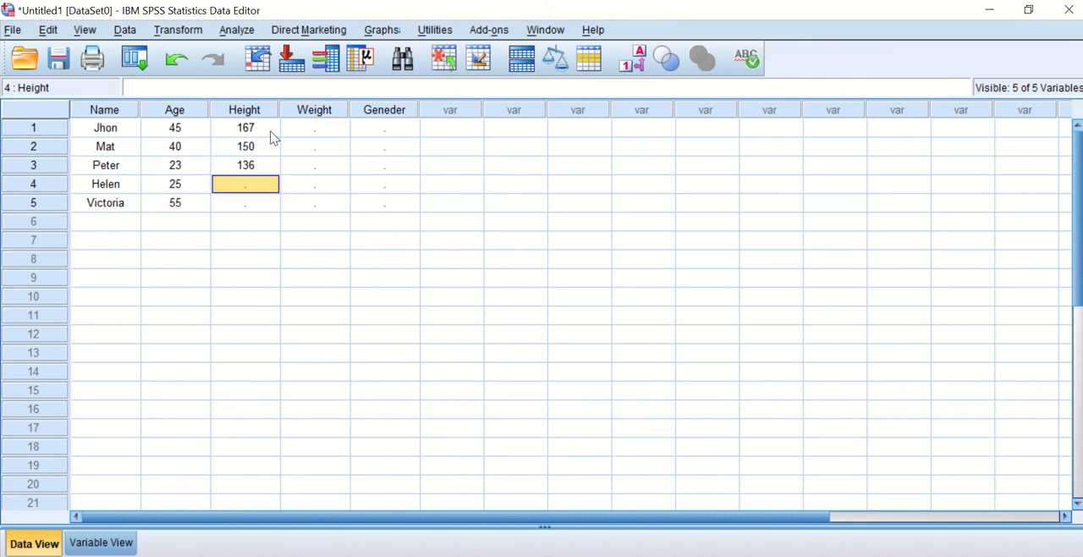
type("134")
key("Return")
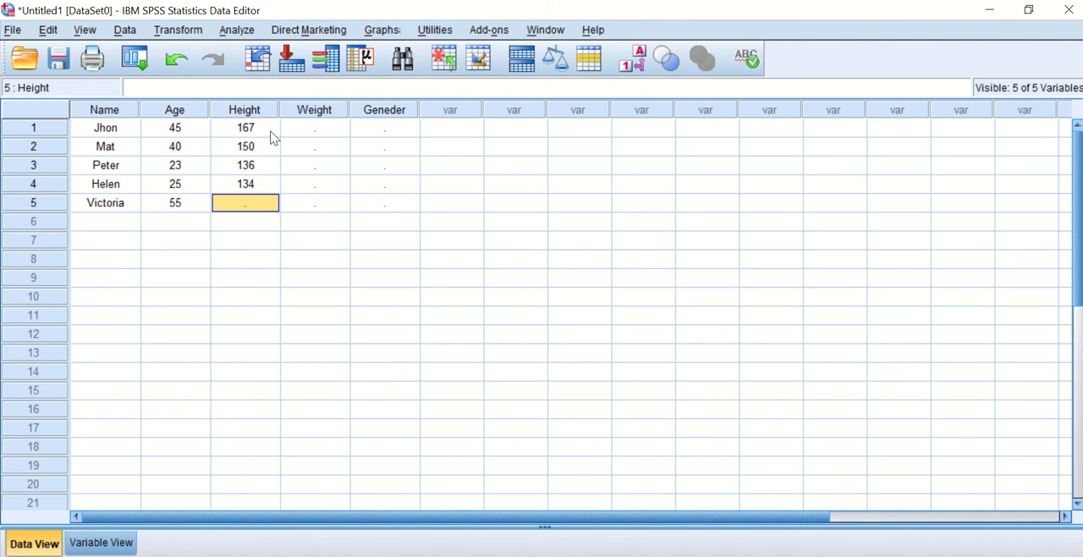
type("13")
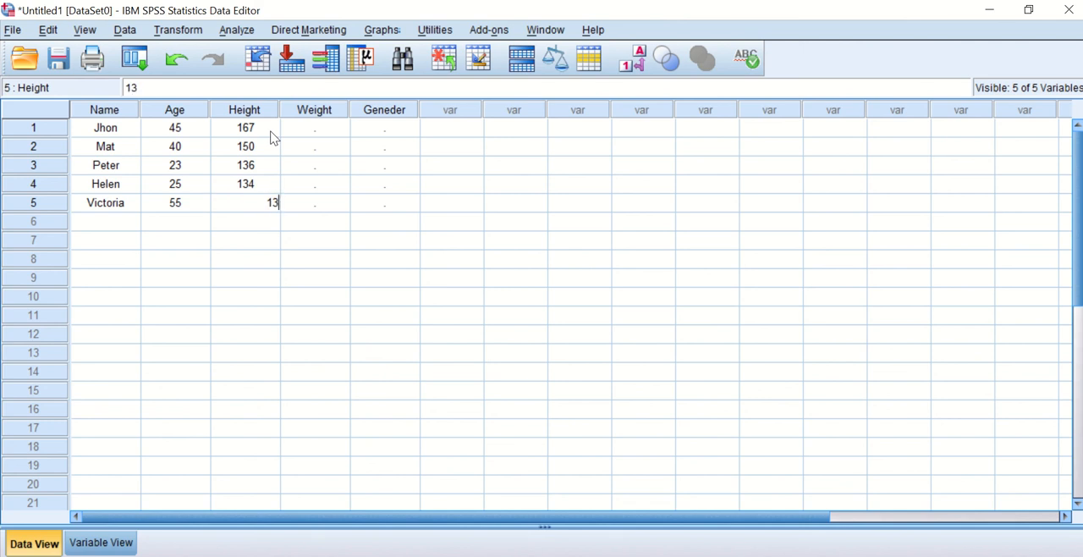
type("0")
key("Return")
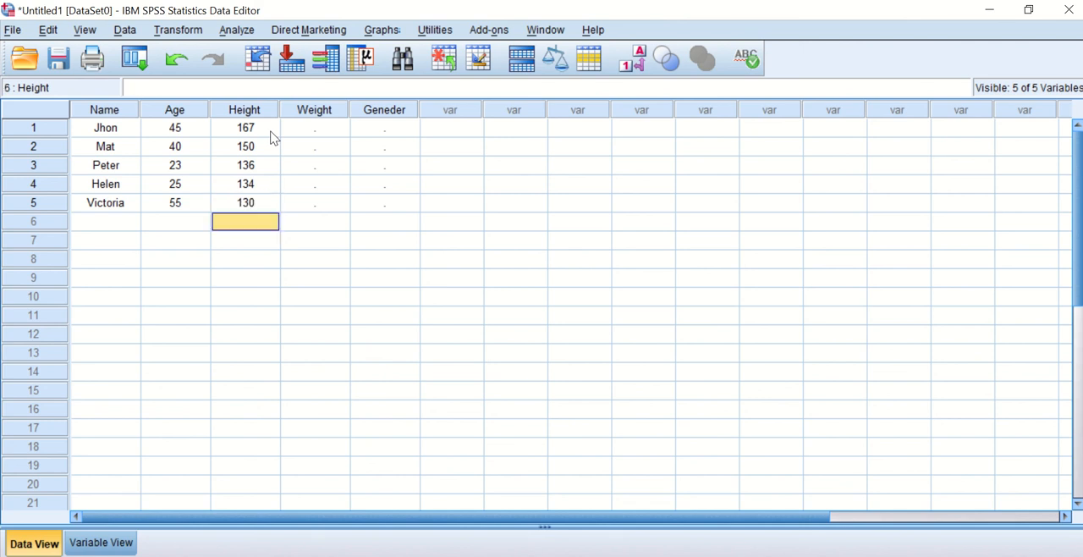
Enter the weights 60, 70, 80, 76 and 60 in rows 1 to 5 of the Weight variable.
left_click(336, 129)
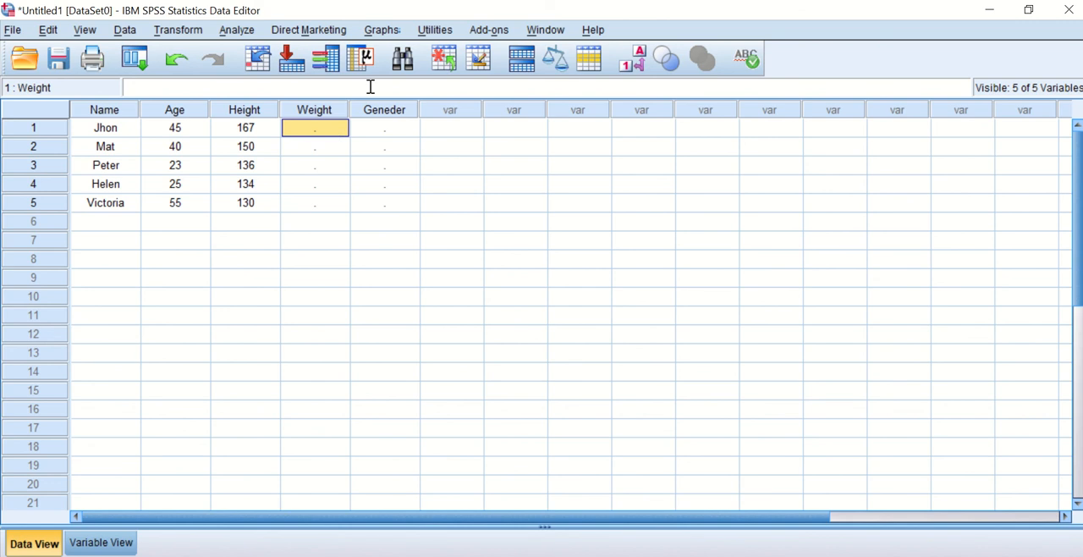
type("60")
key("Return")
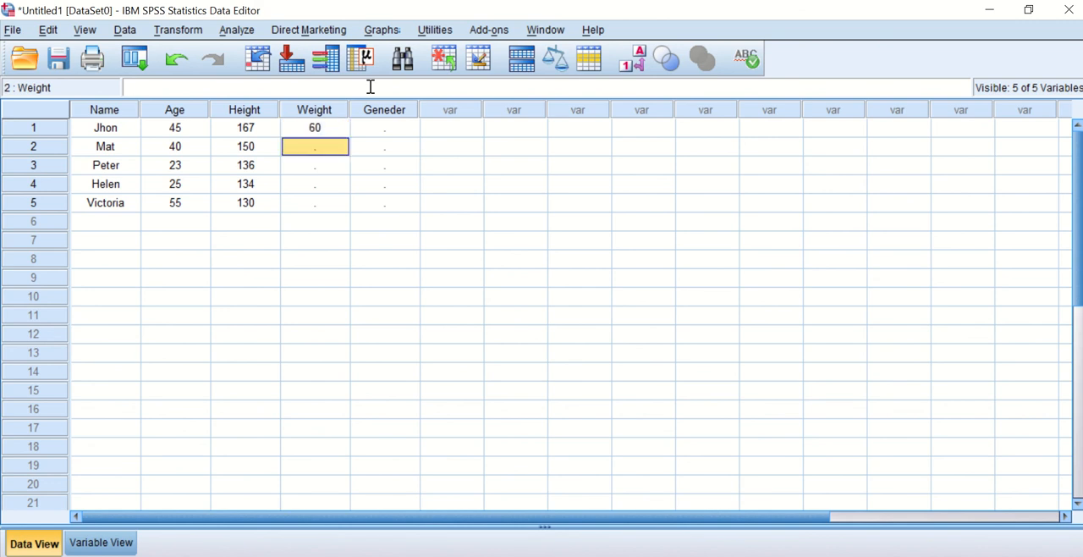
type("70")
key("Return")
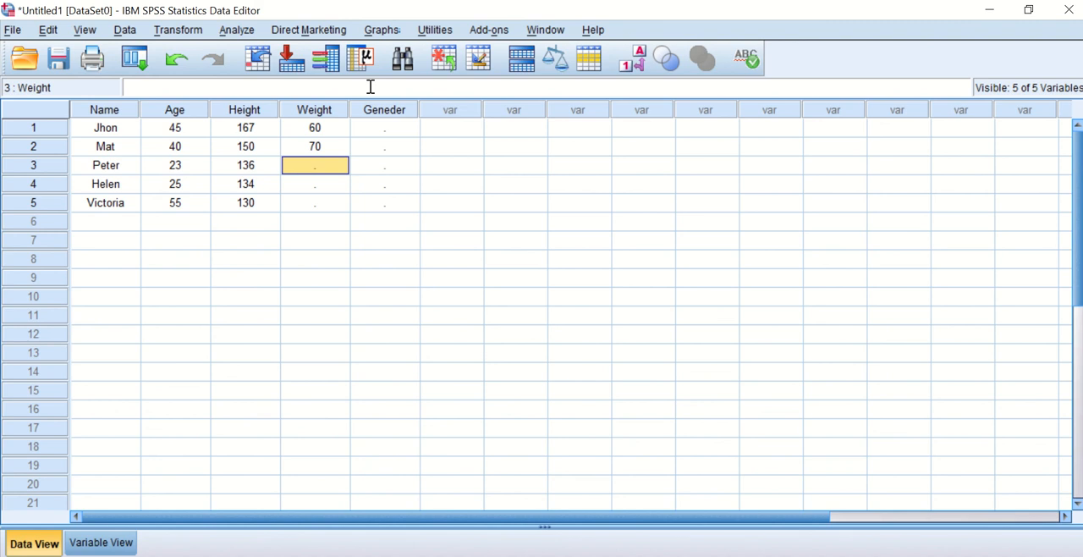
type("80")
key("Return")
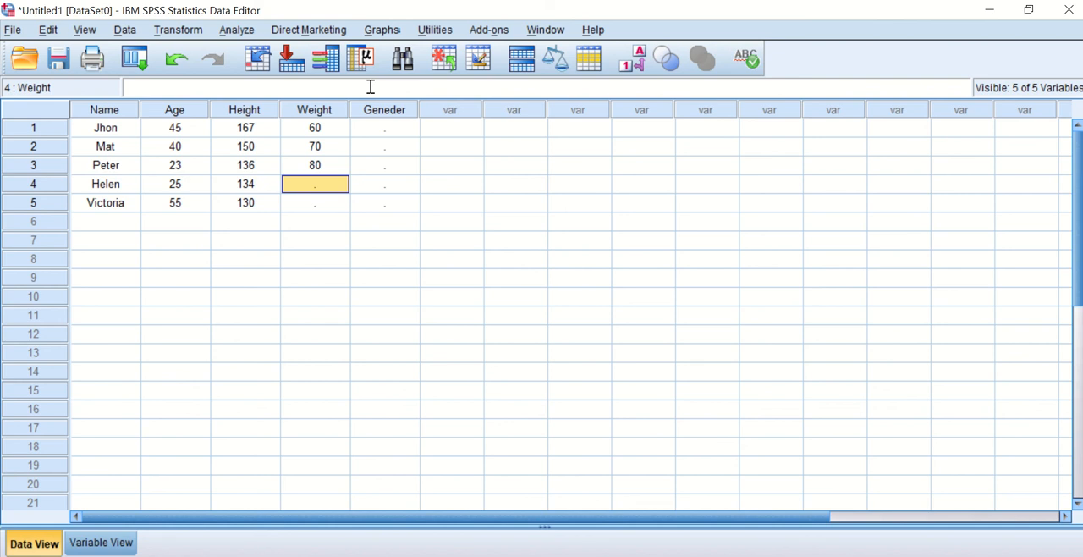
type("76")
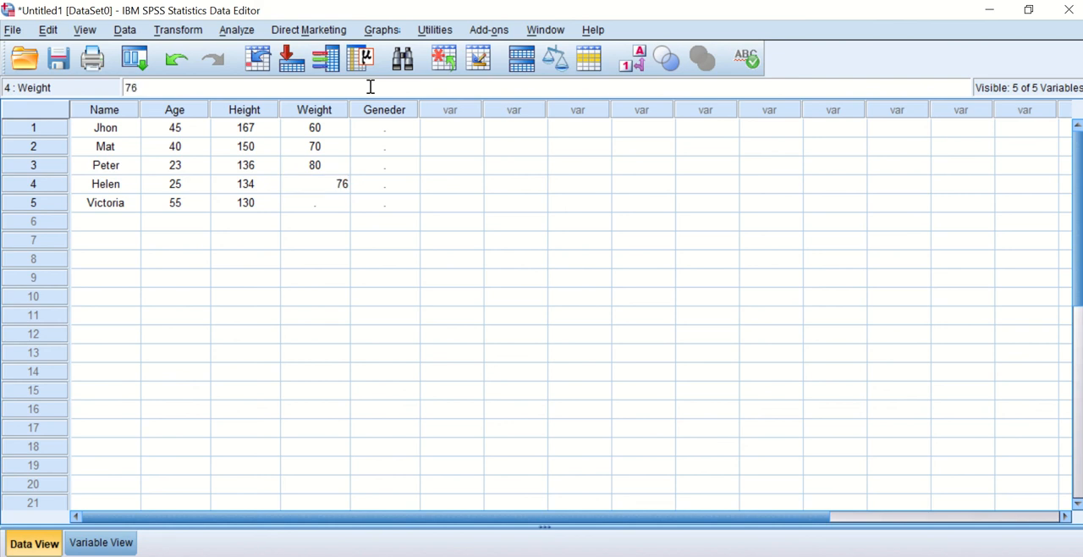
key("Return")
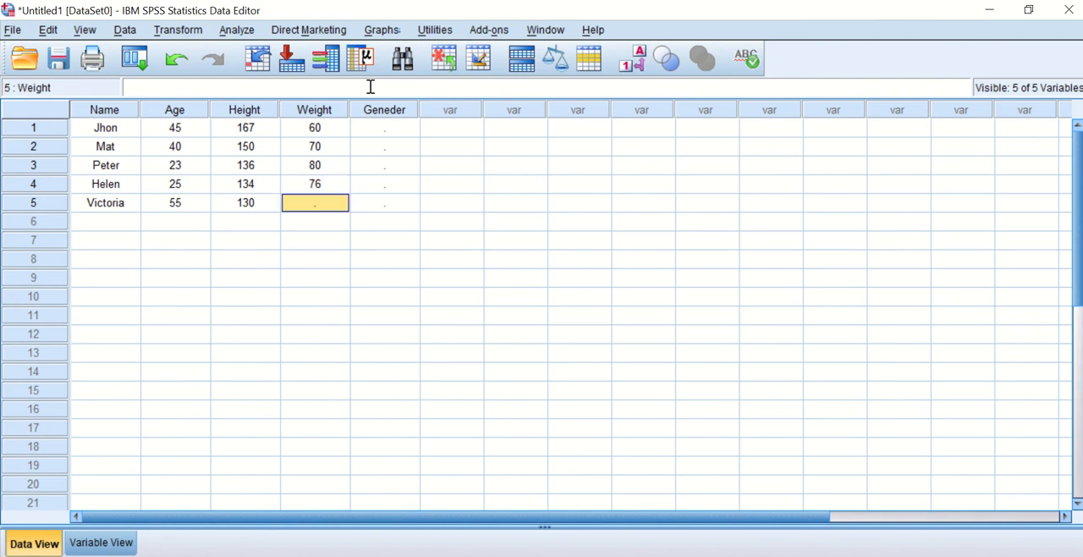
type("60")
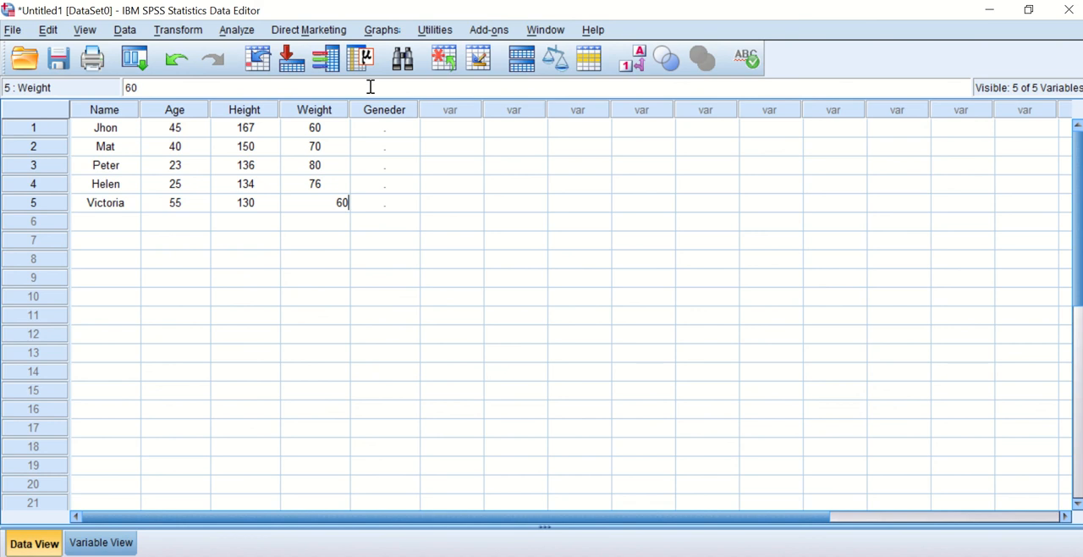
key("Return")
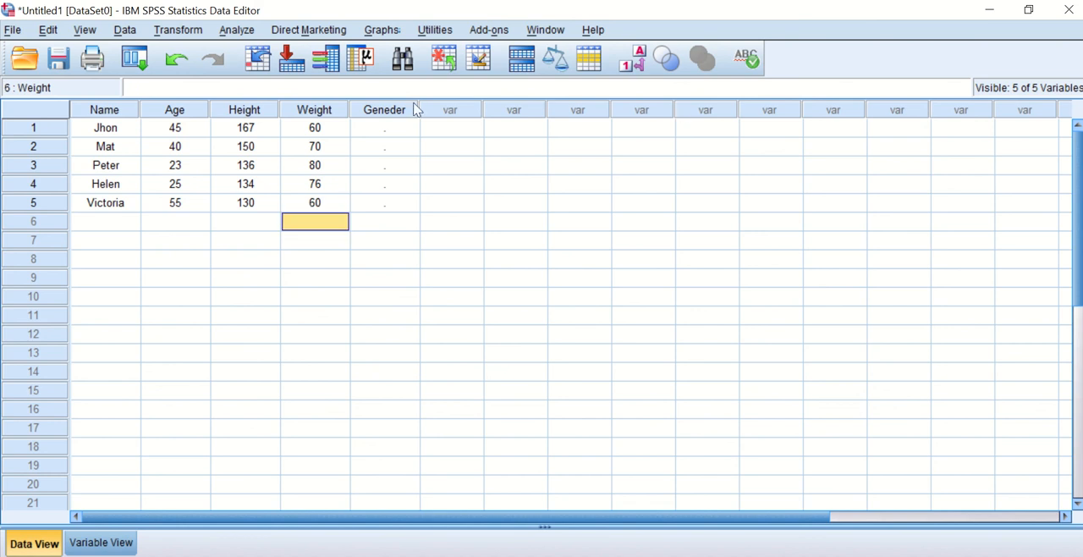
Enter the gender code 0 in rows 1 to 3 and 1 in rows 4 and 5 of the Geneder variable.
left_click(395, 128)
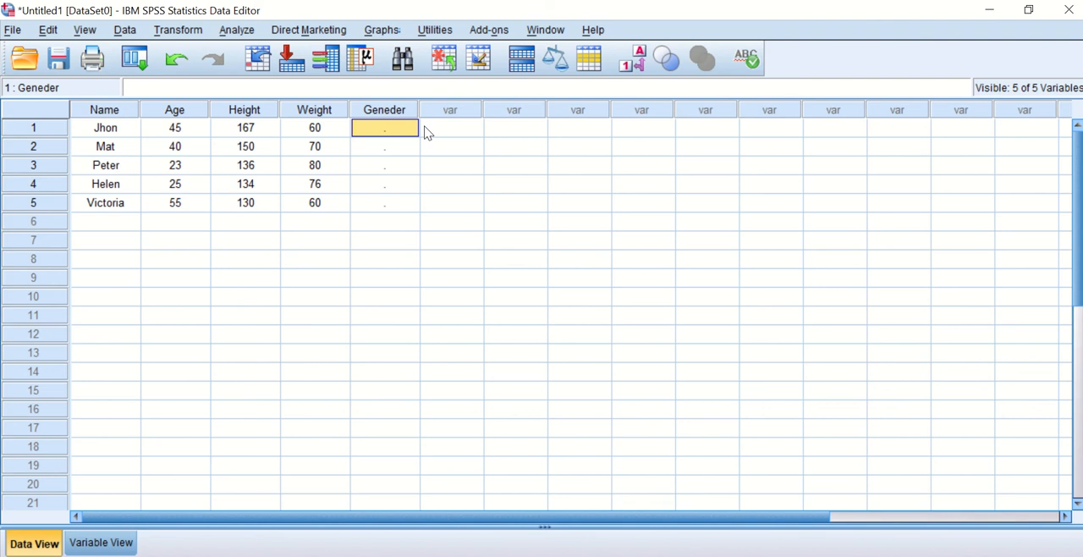
type("0")
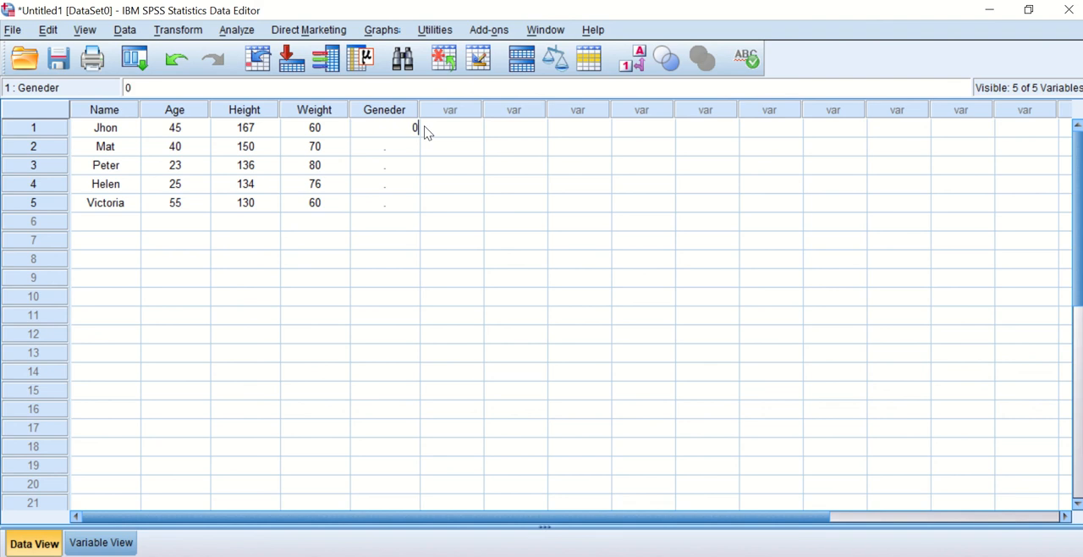
key("Return")
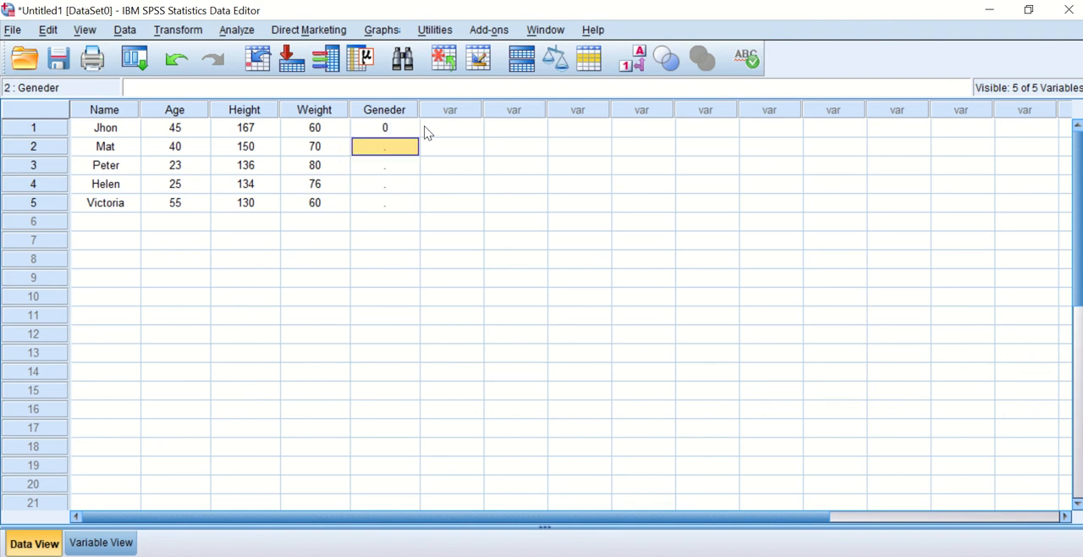
type("0")
key("Return")
type("0")
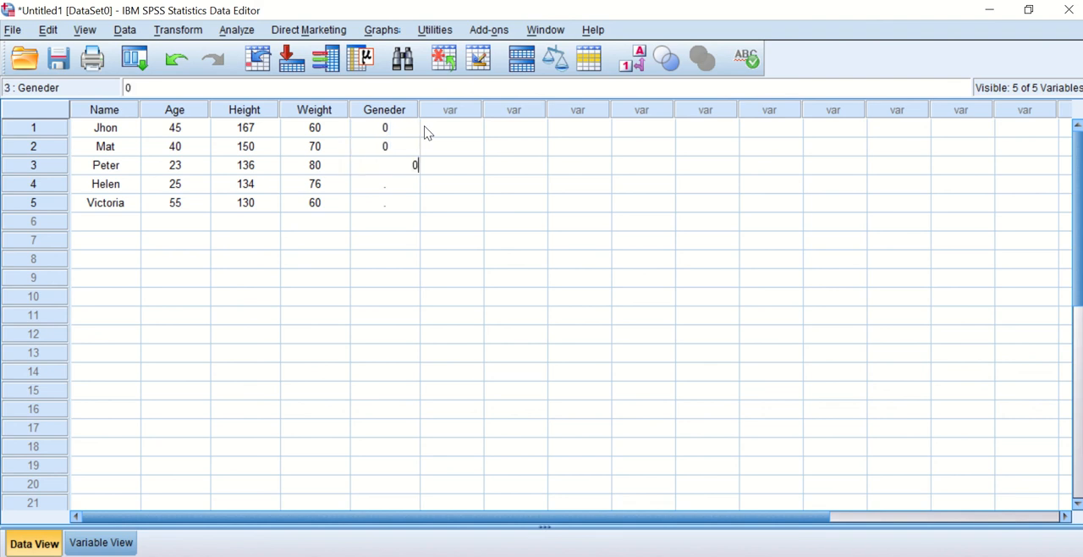
key("Return")
type("1")
key("Return")
type("1")
key("Return")
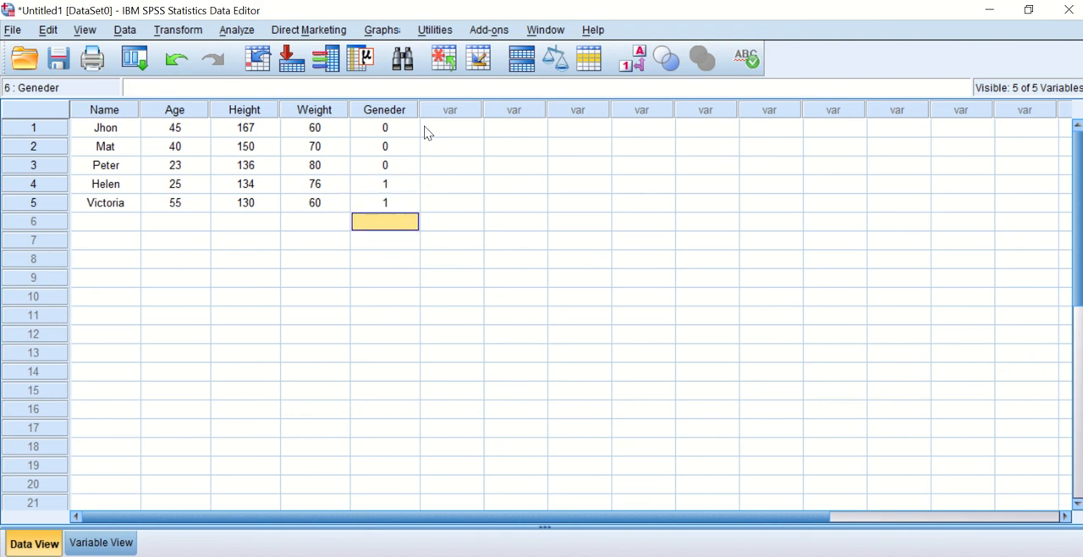
Review the definitions of the five variables alongside the data entered for them, ending on the data grid.
left_click(102, 543)
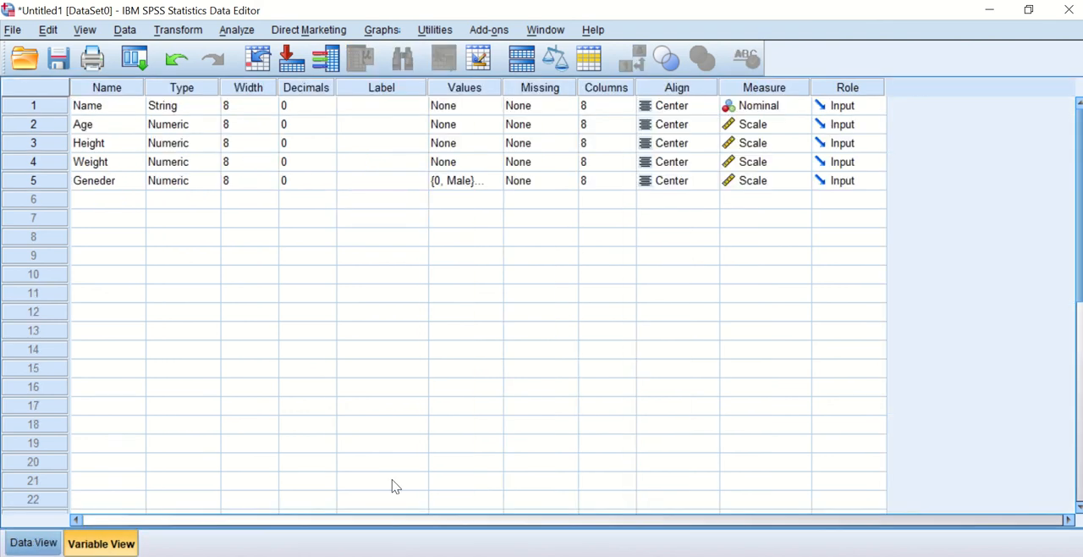
left_click(34, 543)
left_click(101, 542)
left_click(34, 542)
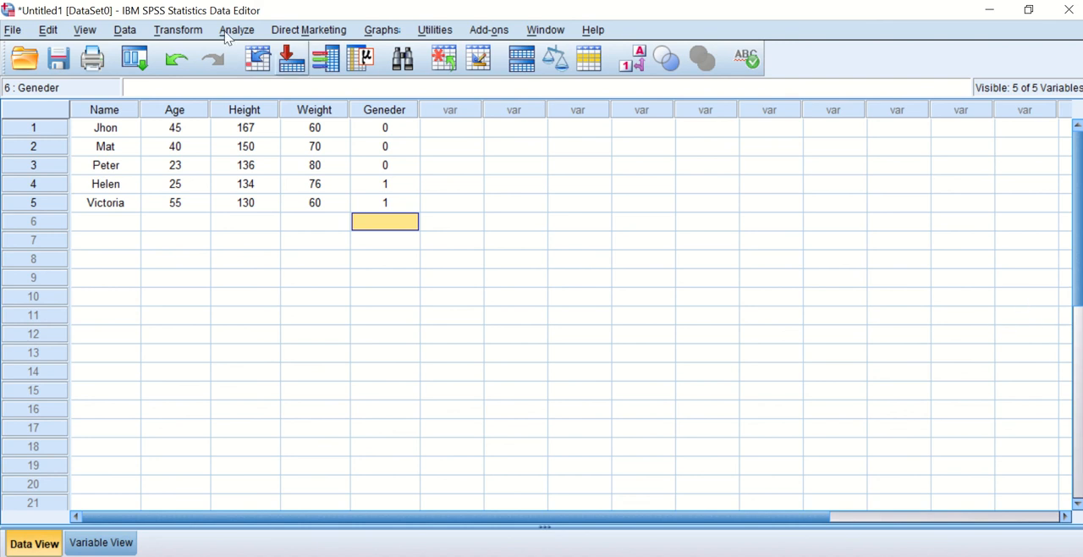
left_click(121, 542)
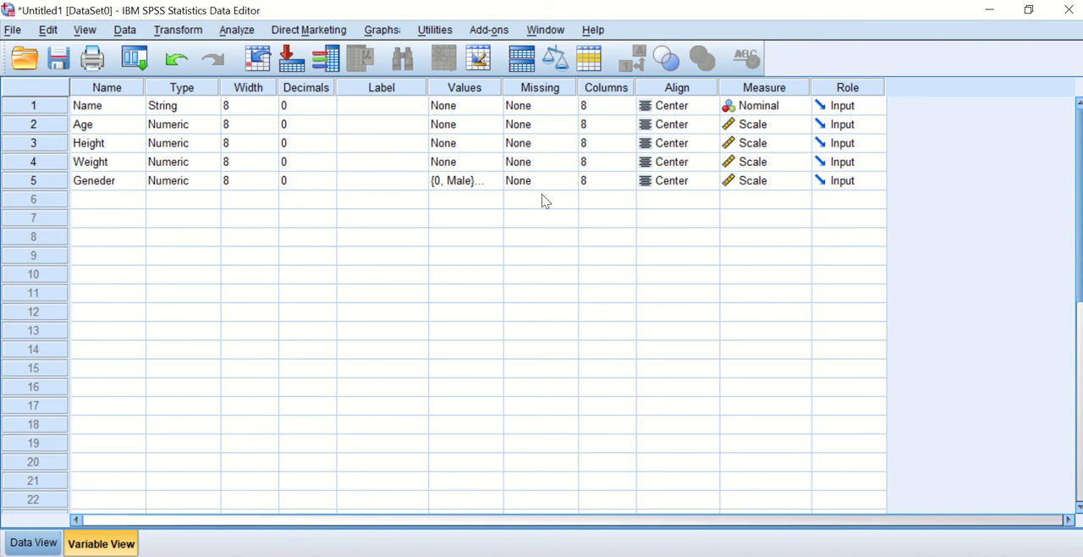
left_click(45, 548)
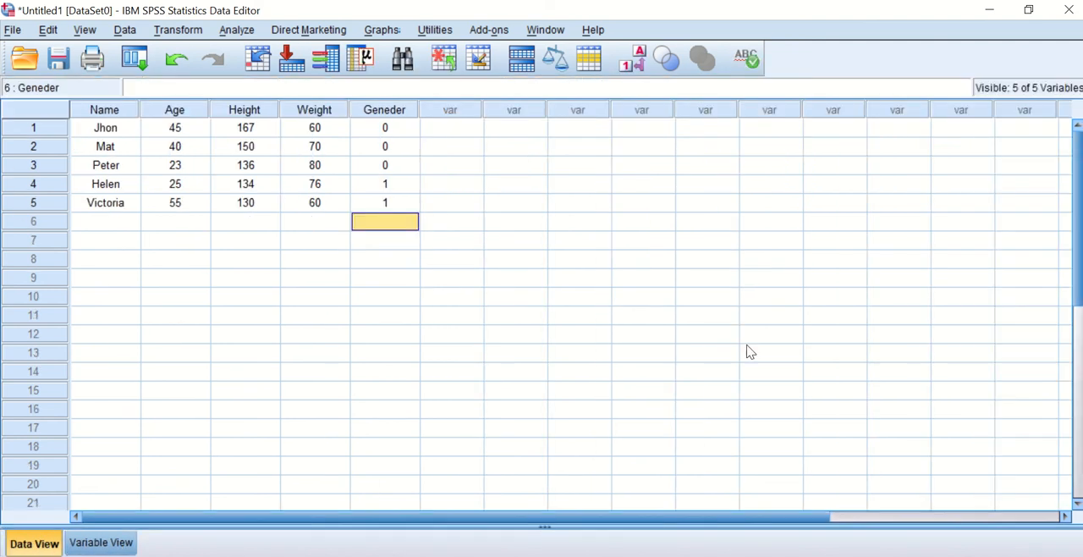